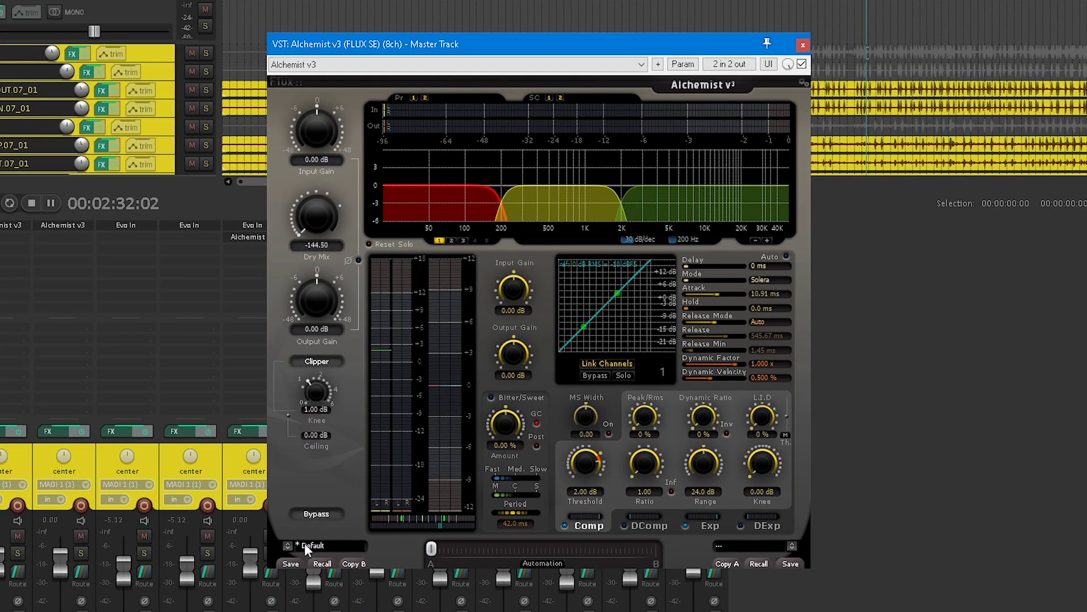
Import Alchemist_preset_pack.xml from the Desktop, adding its presets to the existing library.
click(304, 544)
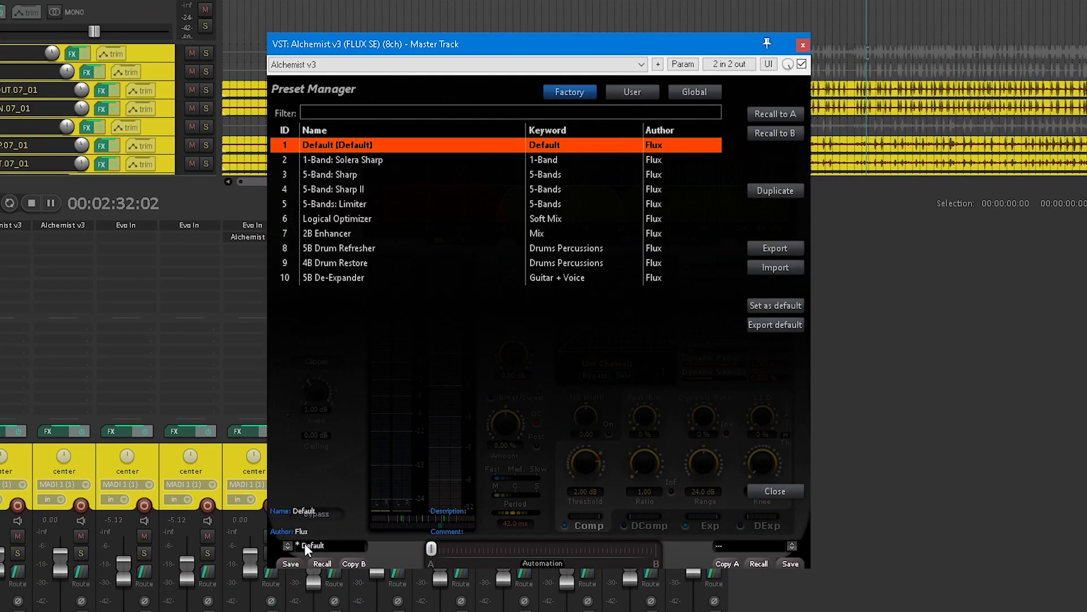
click(775, 267)
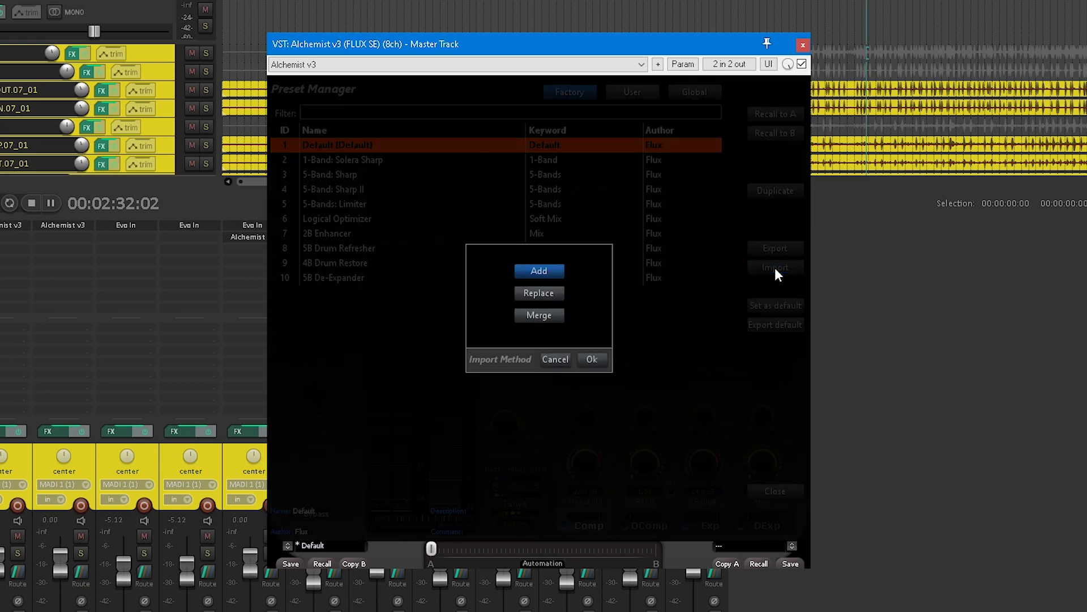
click(592, 359)
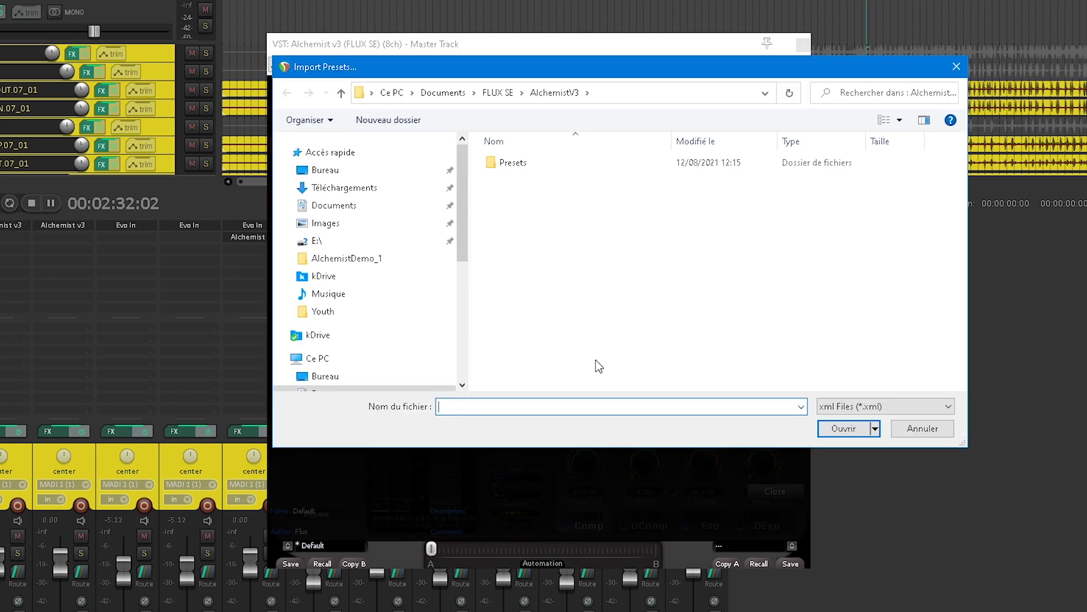
click(433, 170)
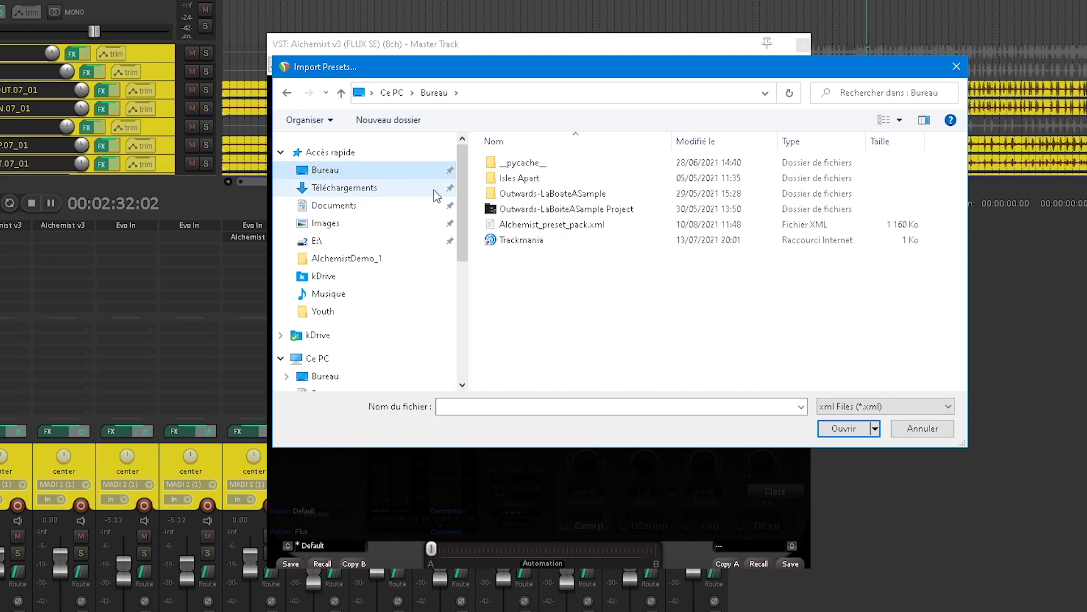
double_click(517, 233)
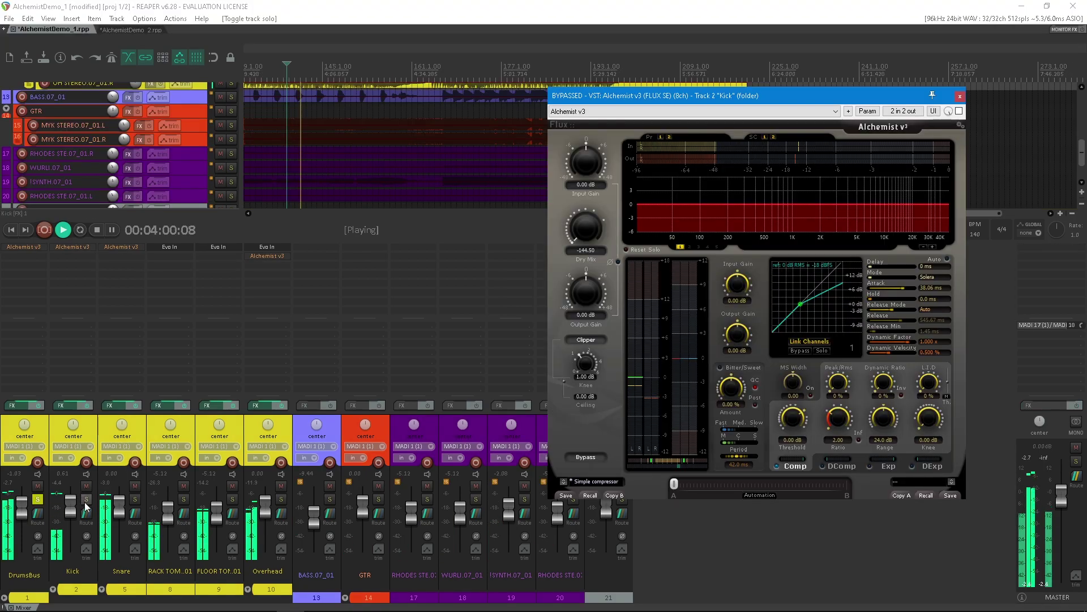
Solo the Kick track, enable its Alchemist and load the Simple compressor preset.
click(86, 499)
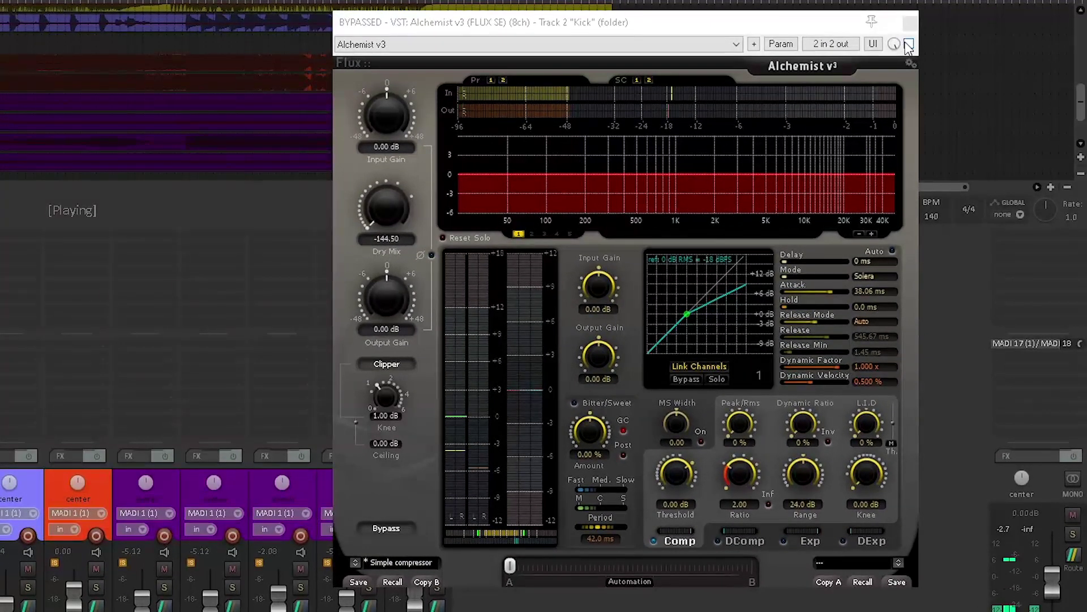
click(909, 44)
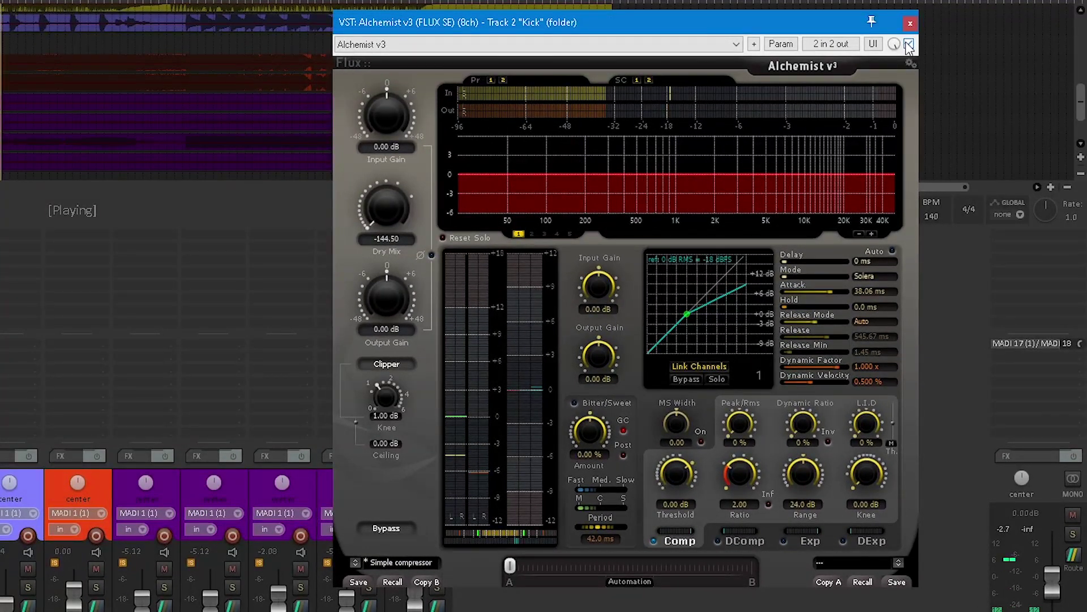
click(386, 559)
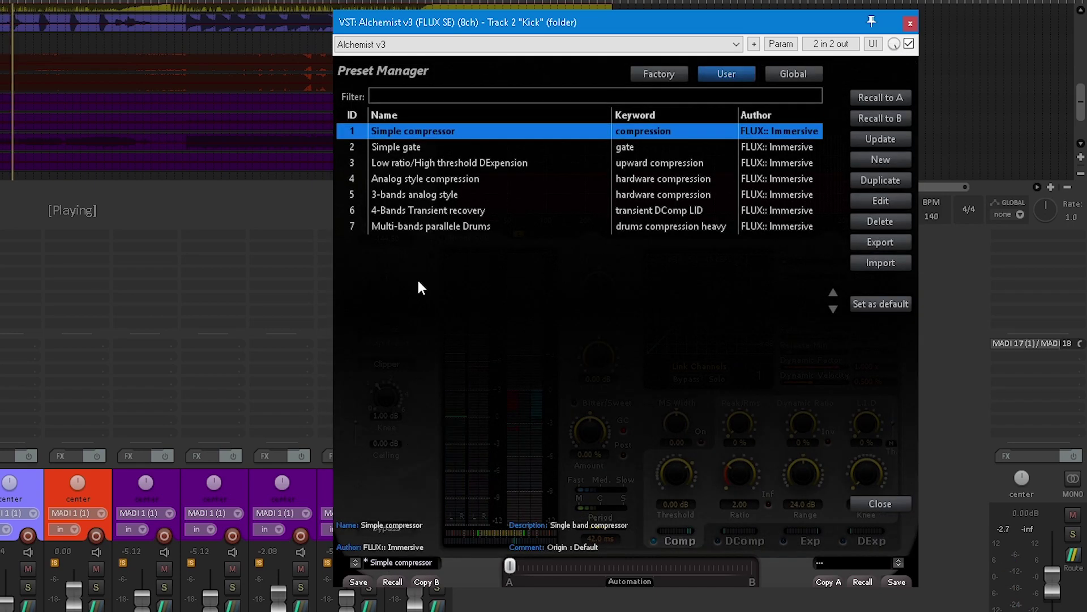
double_click(408, 130)
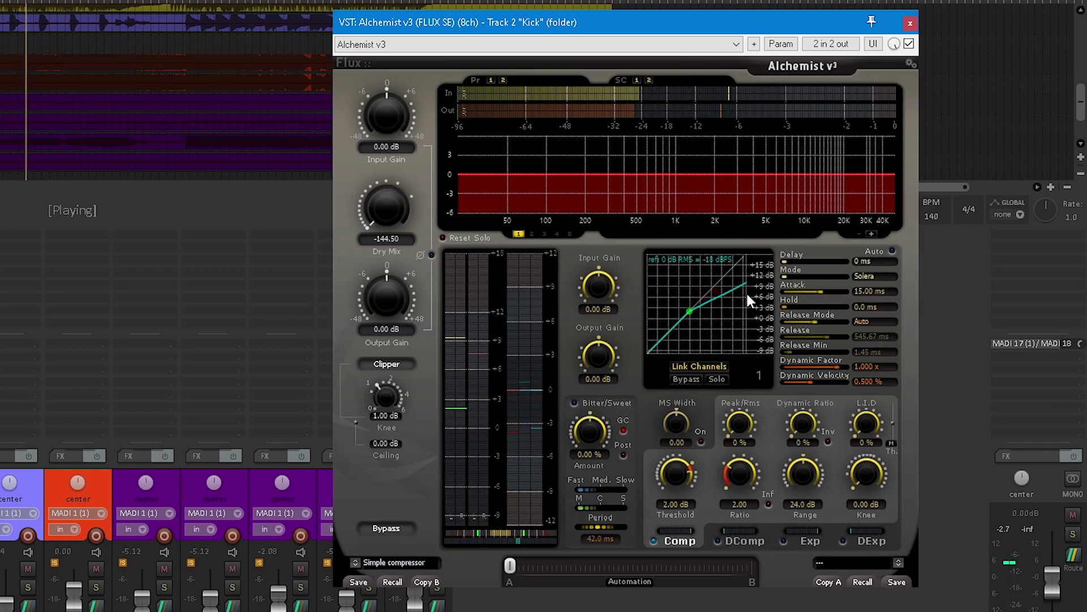
Lower the threshold to about -1.64 dB and set the attack to 15 ms.
drag(681, 474, 672, 504)
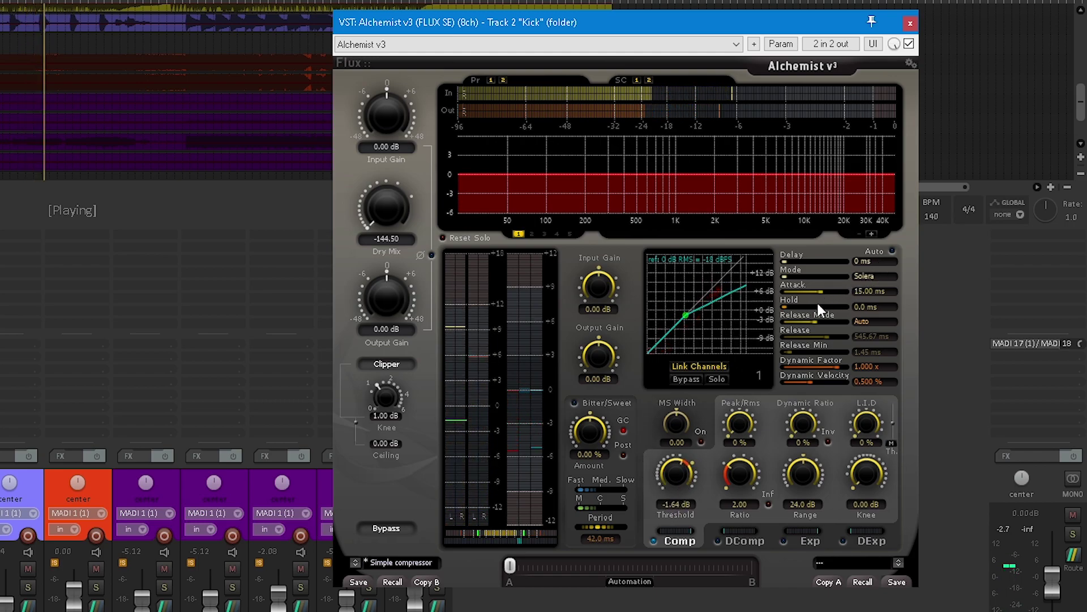
mouse_move(816, 291)
mouse_down()
mouse_move(784, 292)
mouse_move(834, 293)
mouse_move(824, 293)
mouse_up()
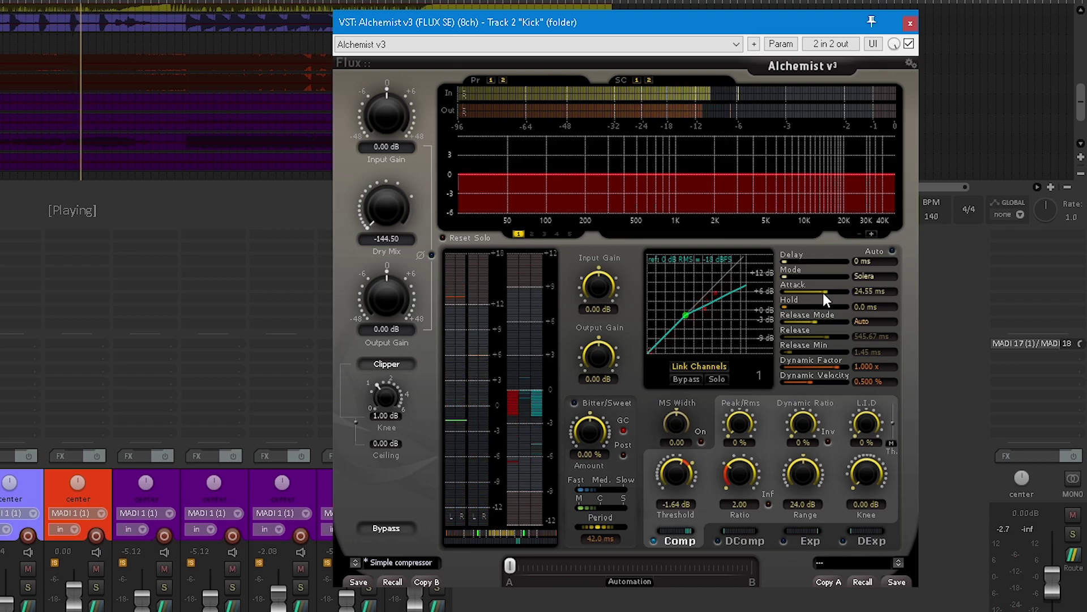
click(872, 291)
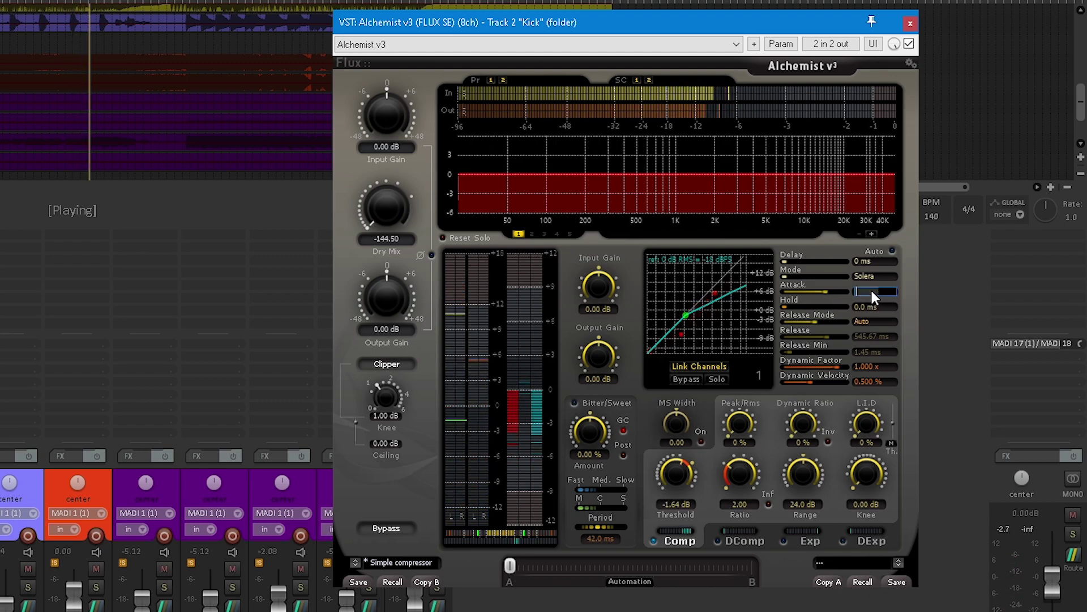
text(15)
key(Return)
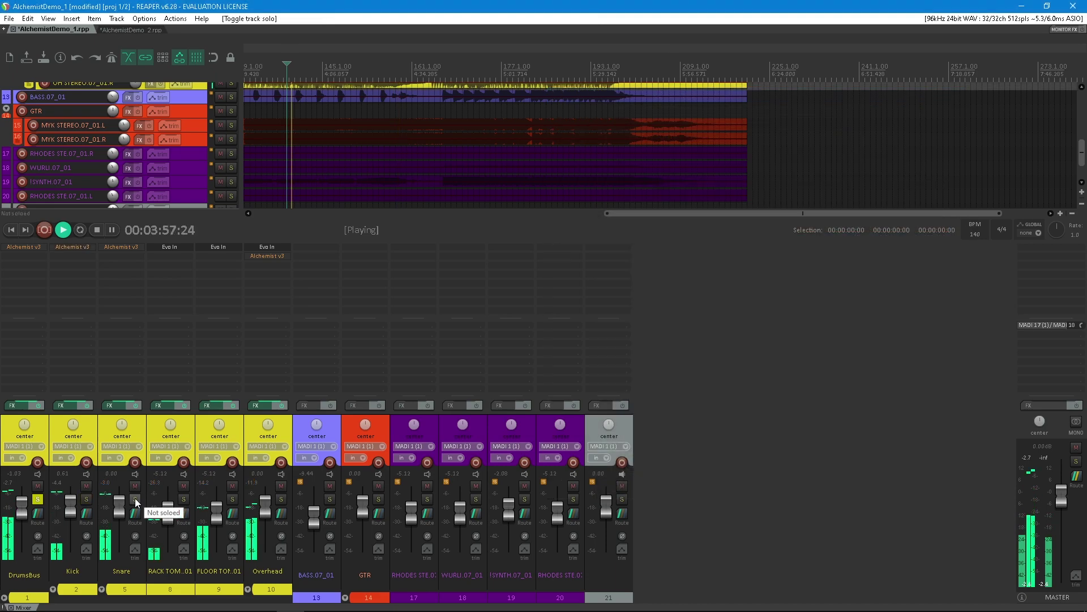
Solo the Snare track and enable its Alchemist plugin.
click(135, 498)
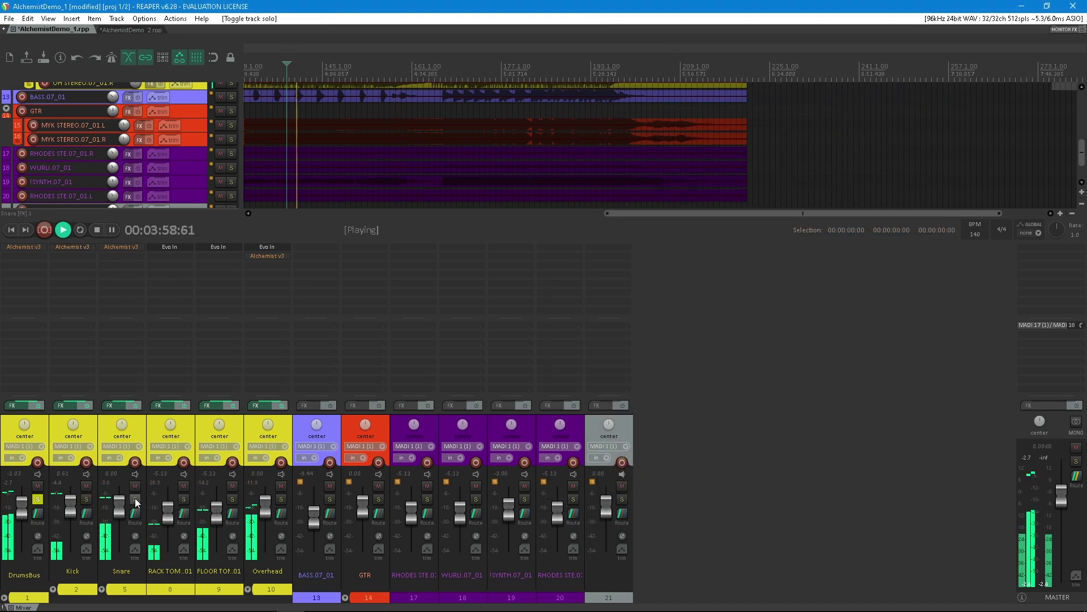
click(121, 247)
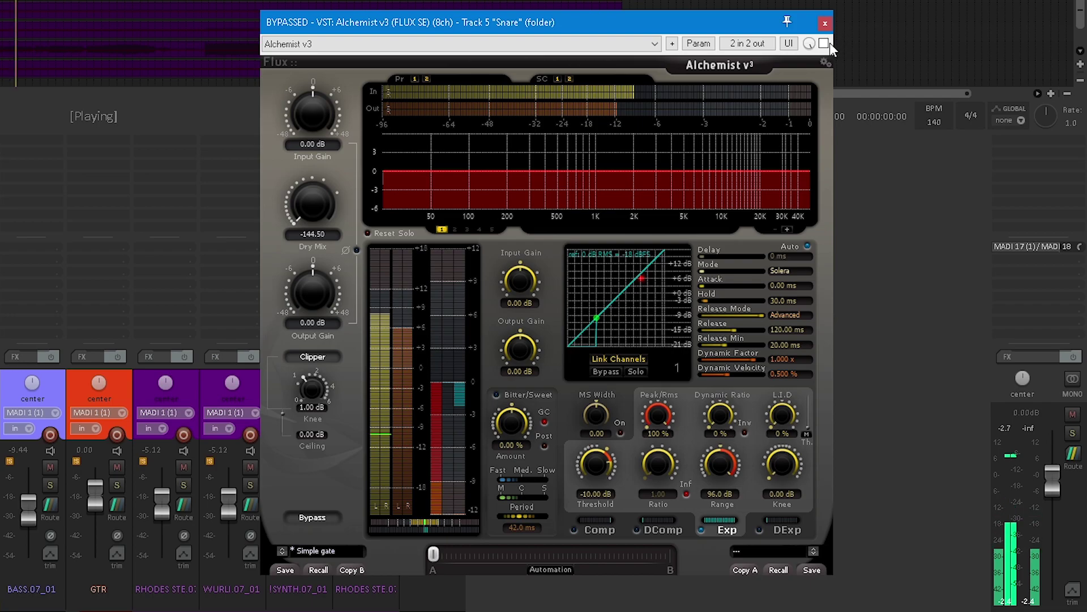
click(824, 43)
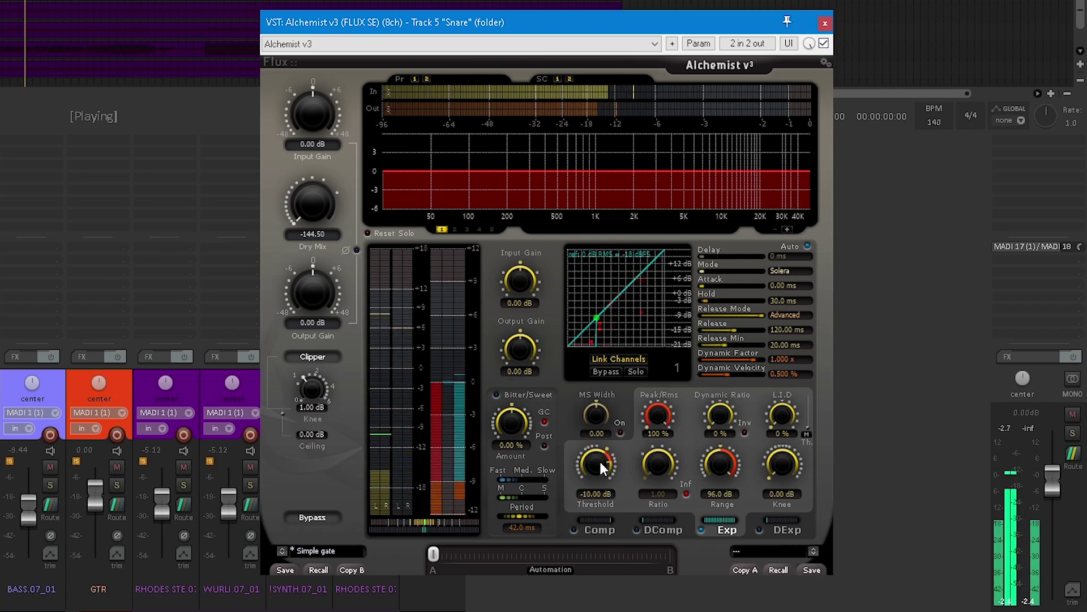
Set gate threshold -6.21 dB, ratio 5.94, knee 6.84 dB, then compare against bypass.
drag(591, 462, 595, 460)
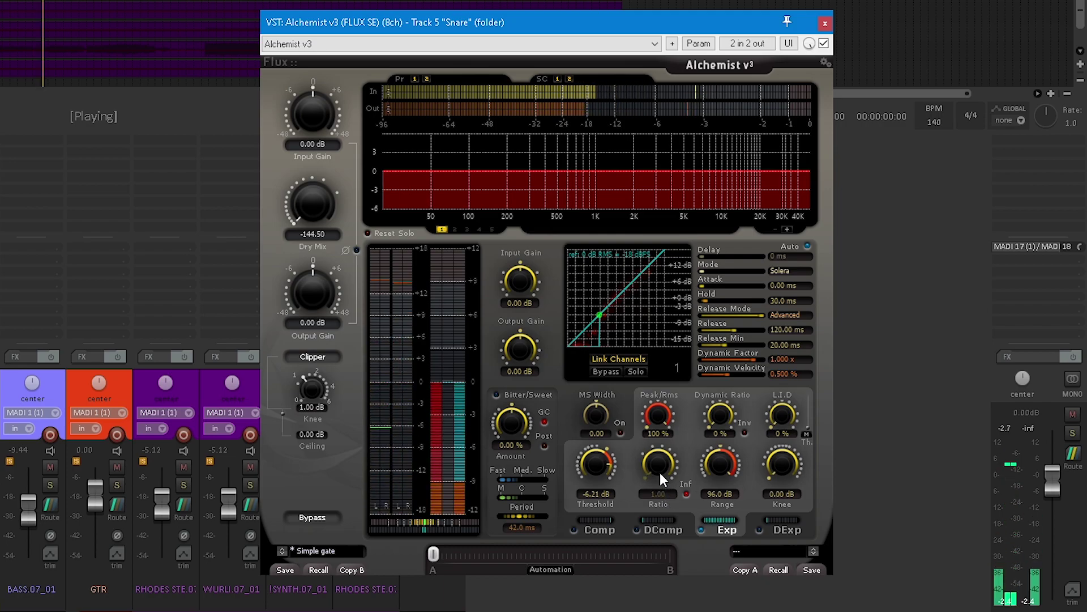
click(686, 492)
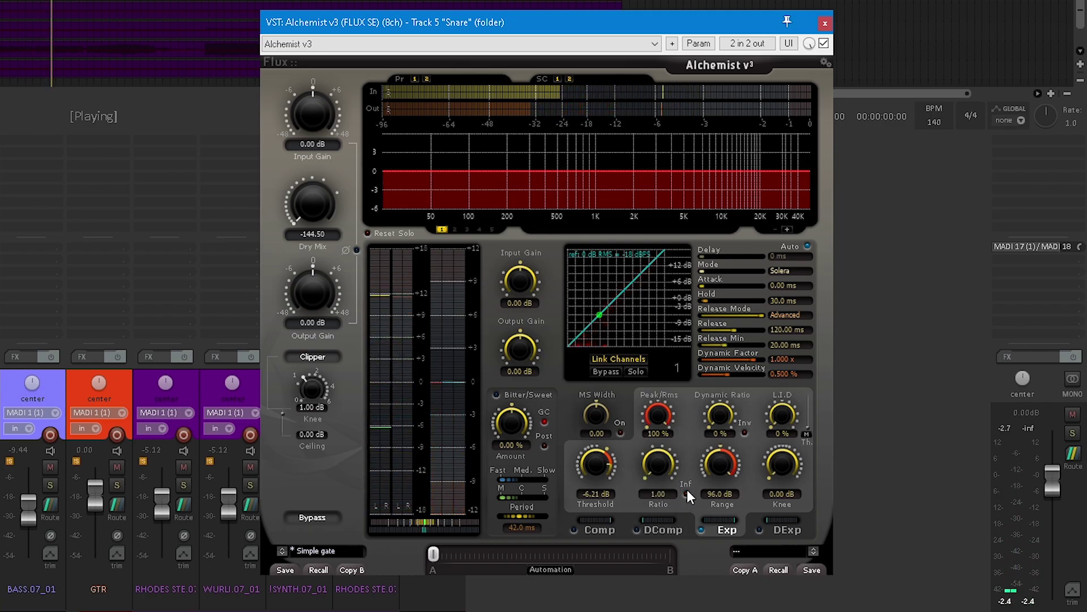
drag(661, 471, 676, 426)
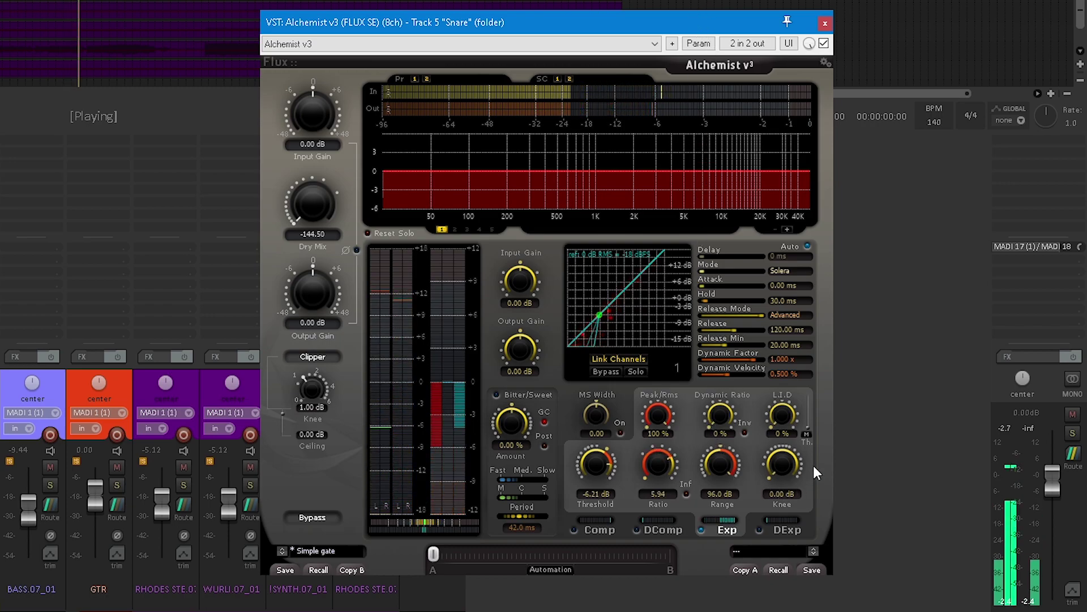
drag(782, 466, 807, 312)
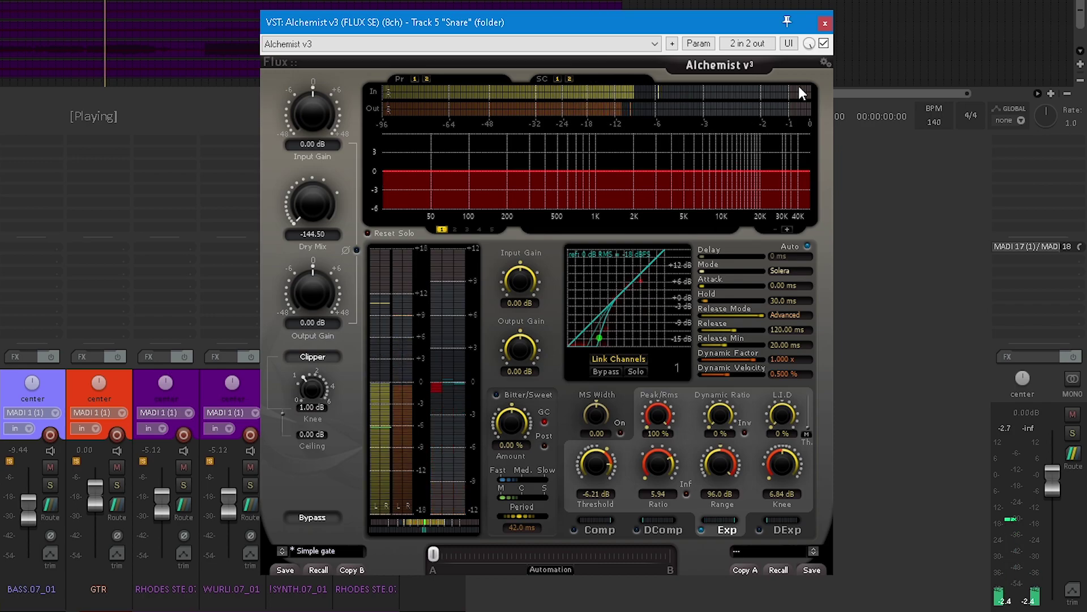
click(824, 44)
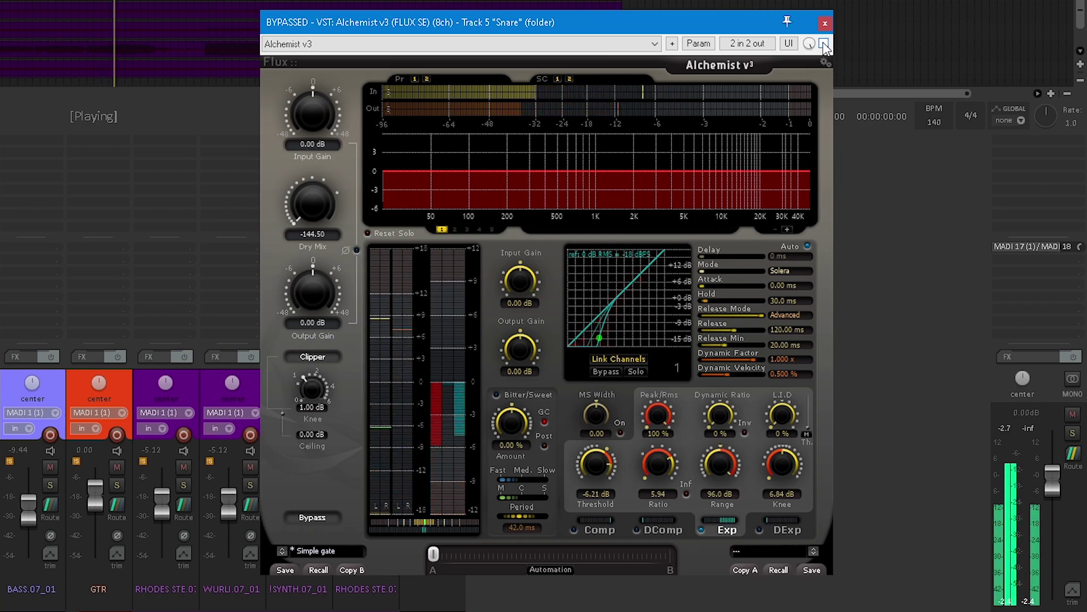
click(824, 44)
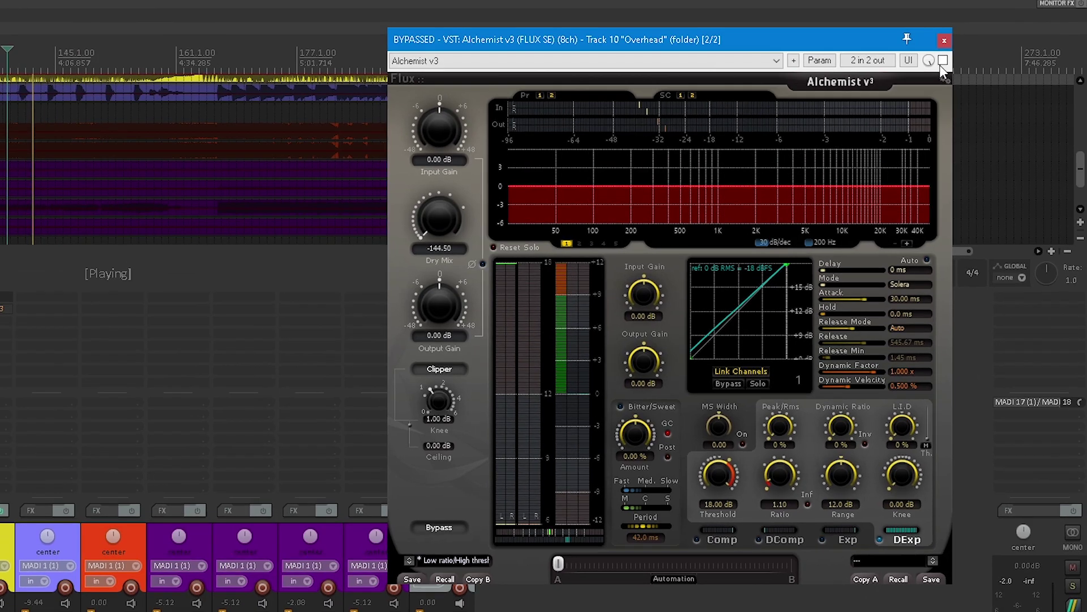
Enable the Overhead Alchemist and set ratio 1.69 and output gain -7.21 dB.
click(981, 72)
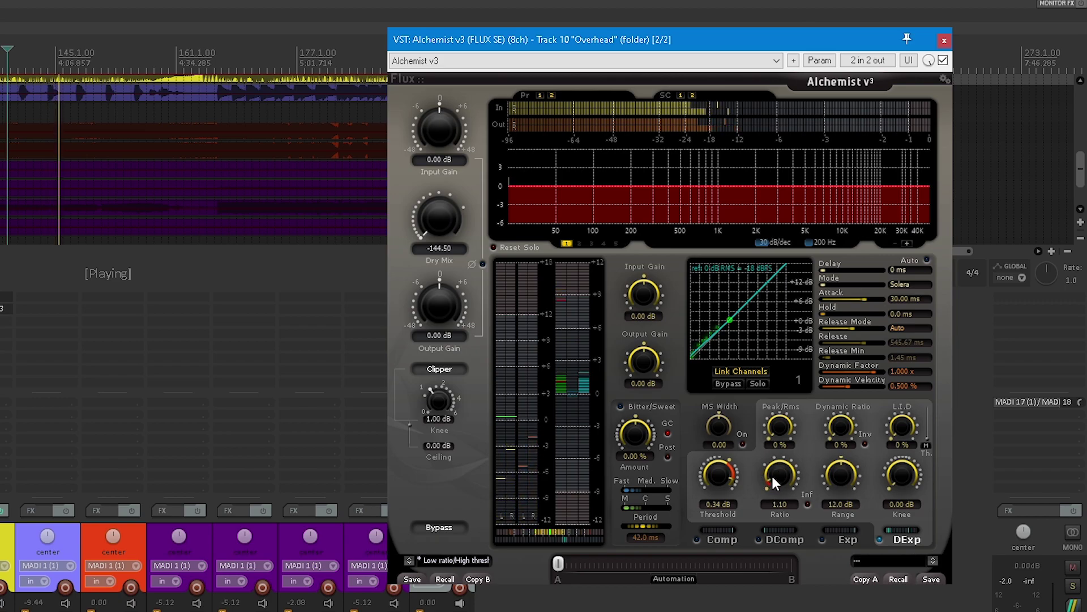
drag(771, 473, 791, 405)
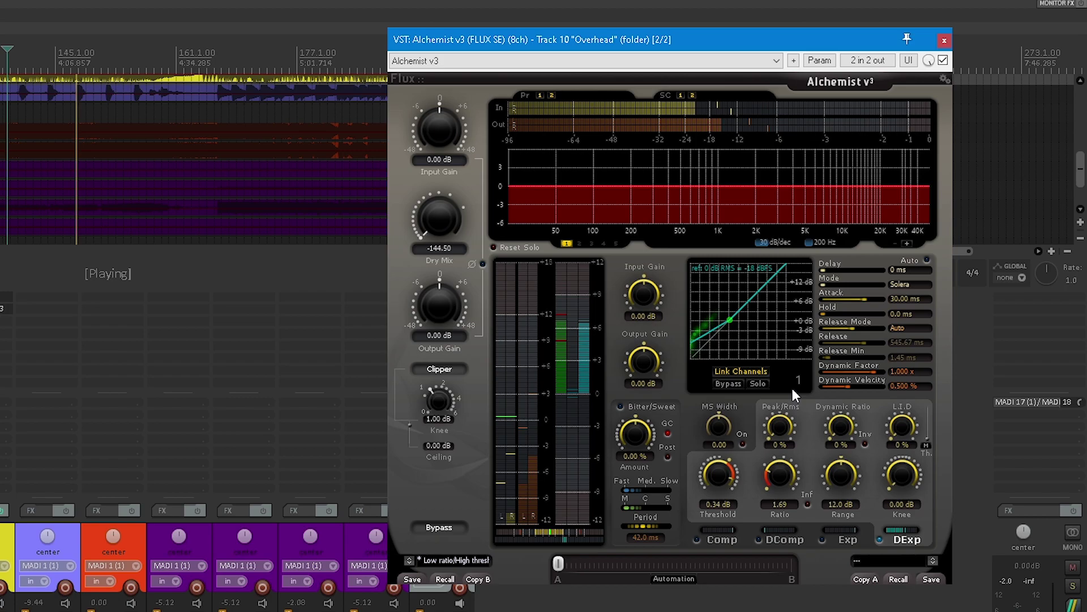
drag(447, 312, 438, 337)
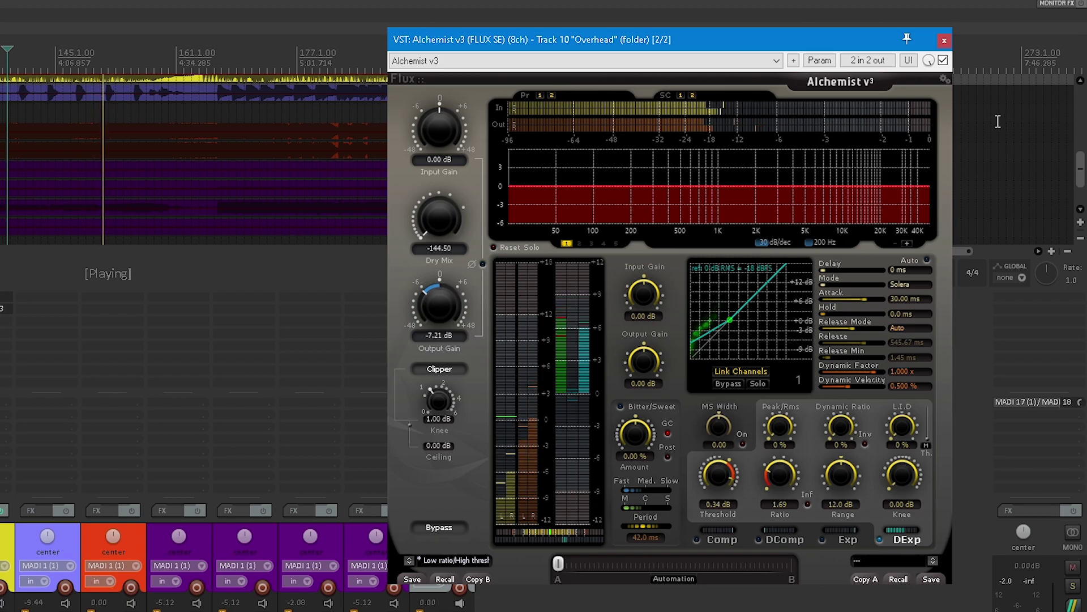
Compare the processed overheads against bypass, ending bypassed, and stop playback.
click(943, 60)
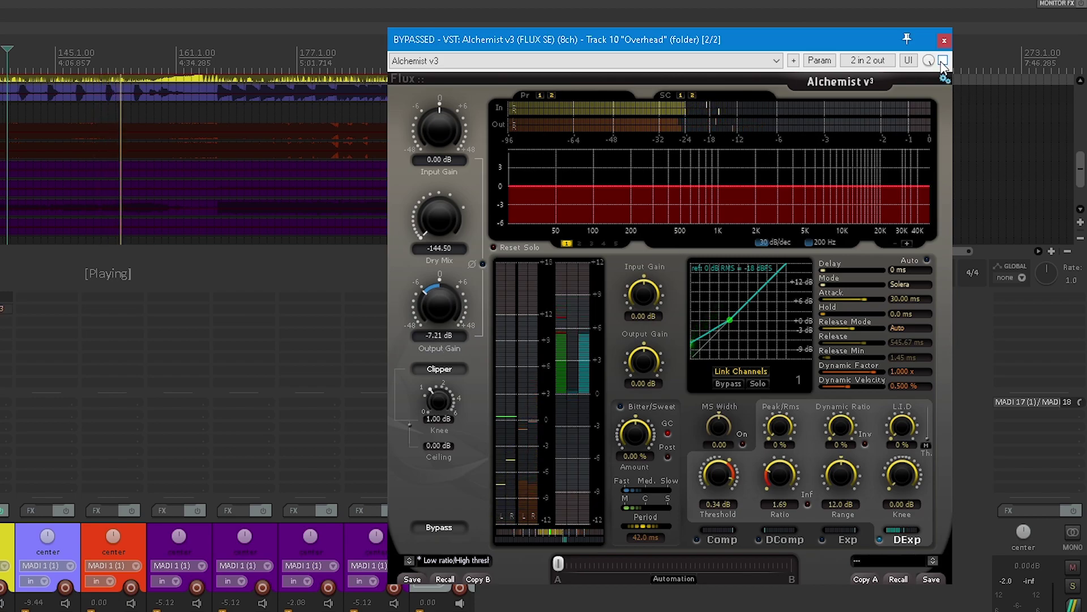
click(943, 60)
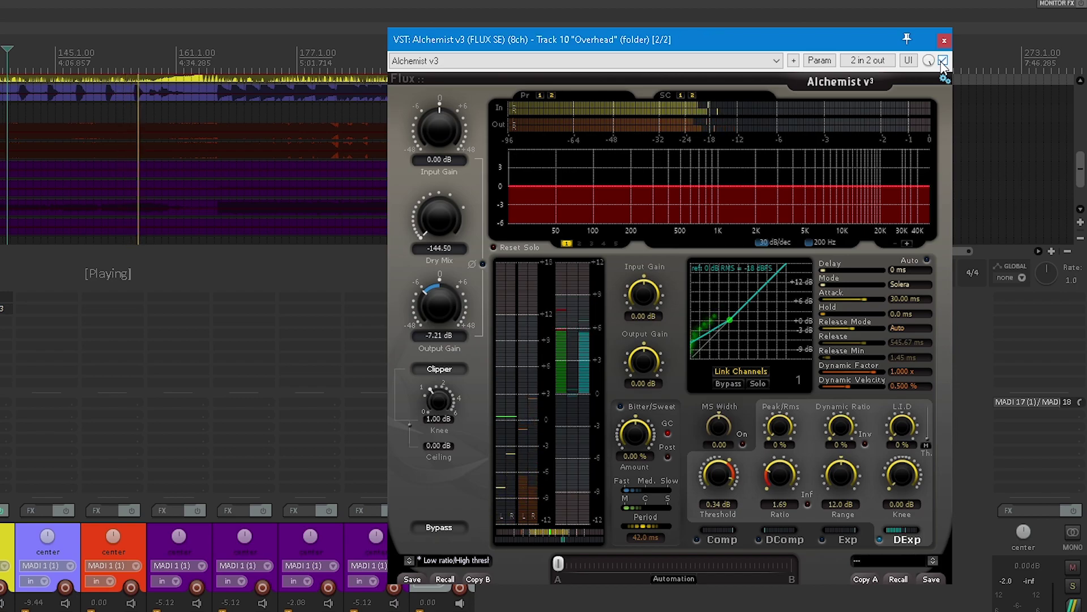
click(943, 60)
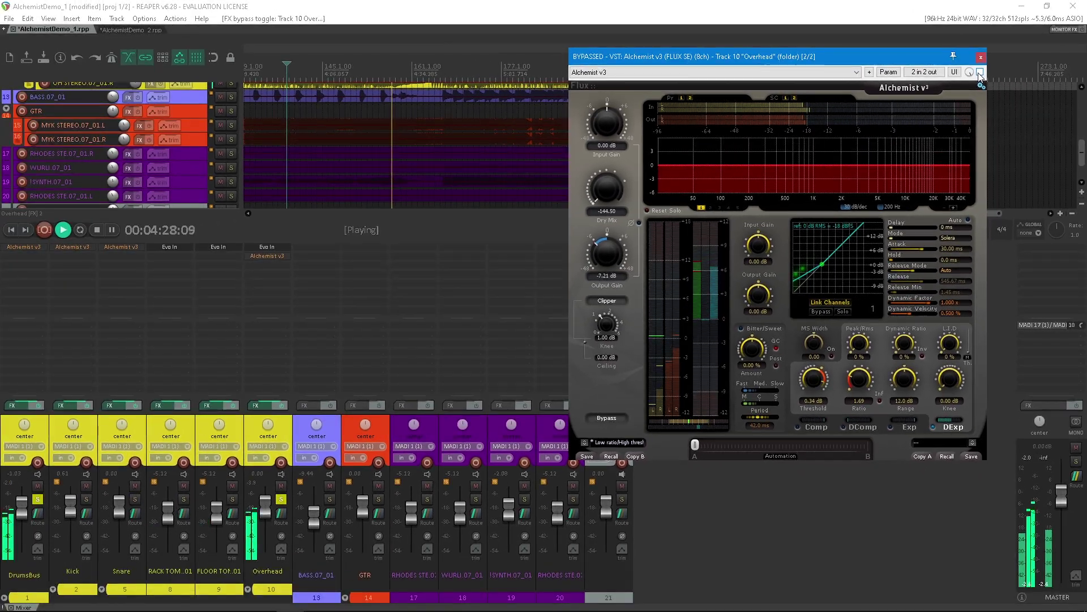
key(space)
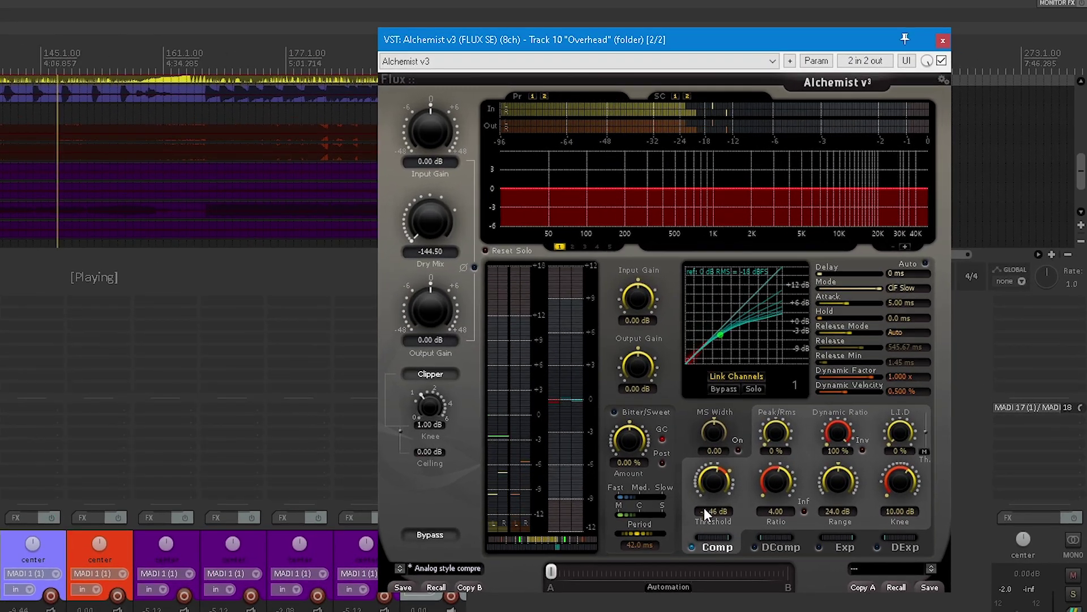
Set the compressor threshold to -18.57 dB and output gain to 4.11 dB, then A/B with bypass.
drag(689, 533, 686, 543)
drag(432, 305, 440, 280)
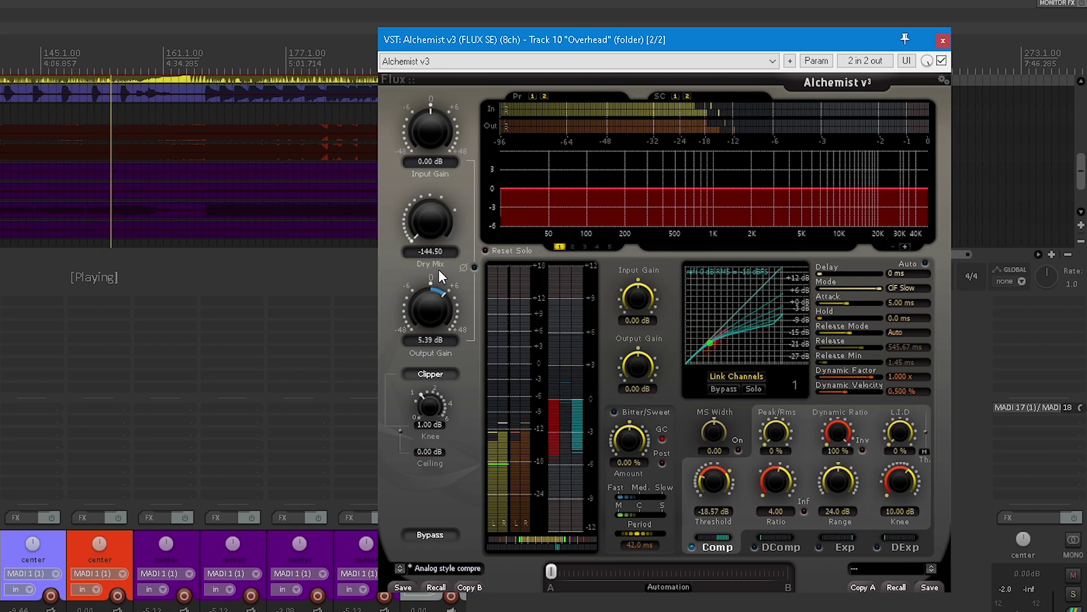
click(942, 62)
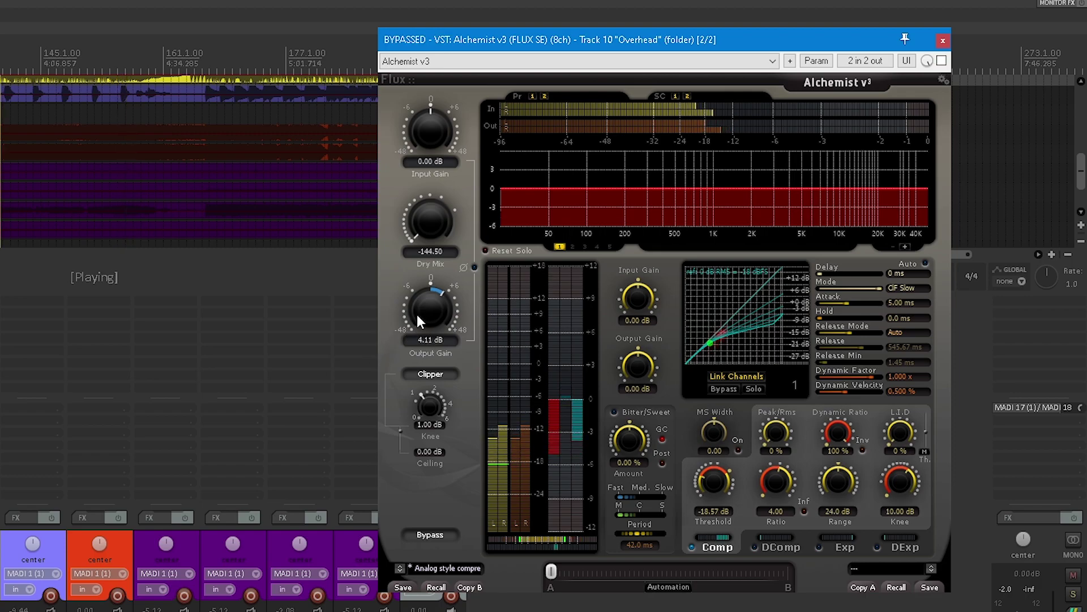
click(941, 61)
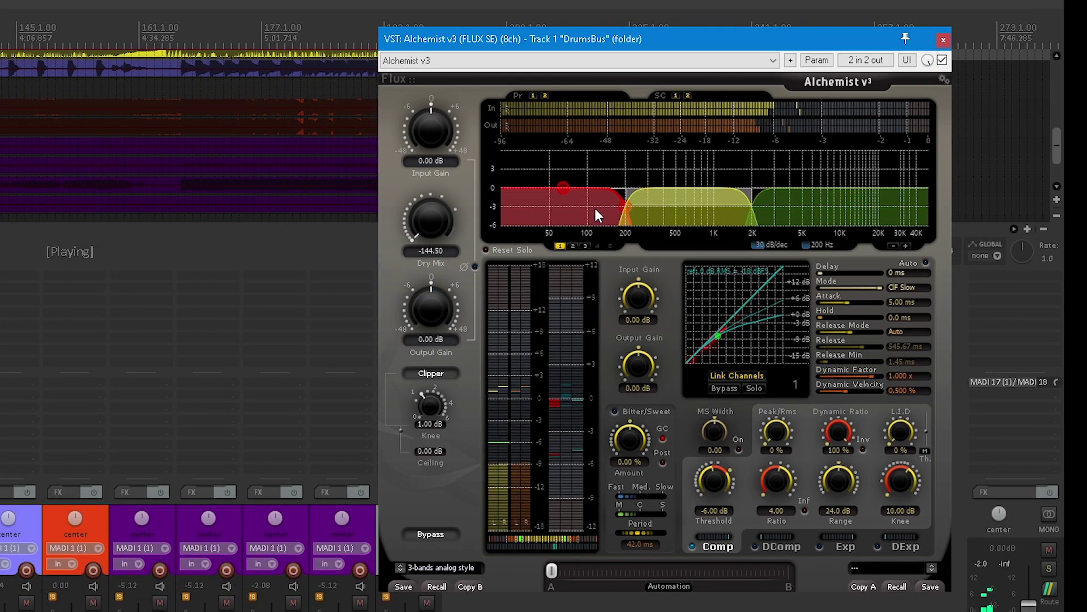
Link all three bands on the DrumsBus Alchemist and lower the threshold to -12.32 dB.
right_click(594, 204)
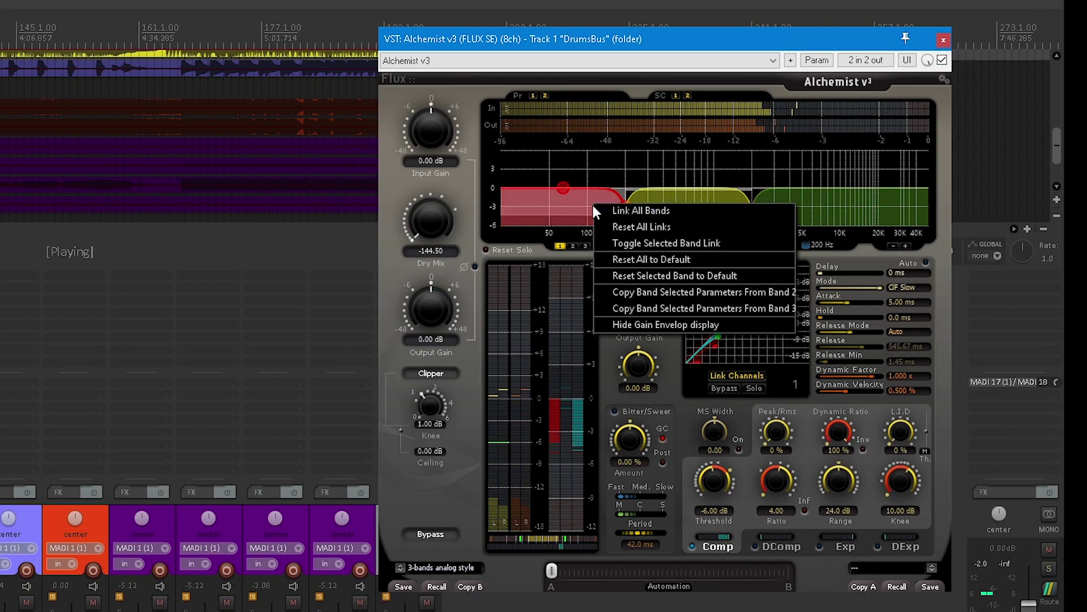
click(612, 212)
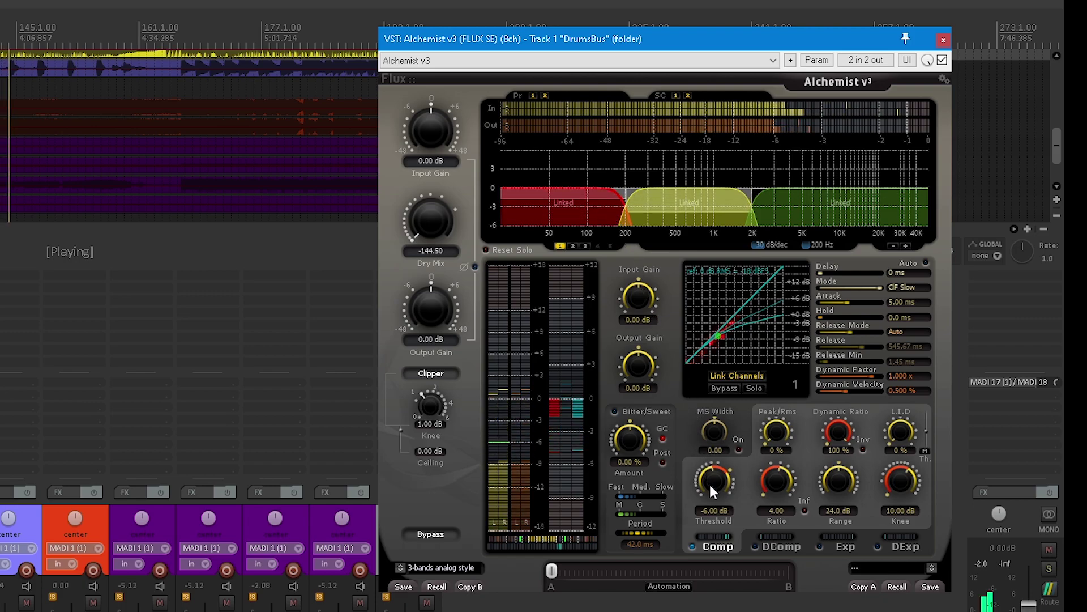
drag(711, 484, 704, 498)
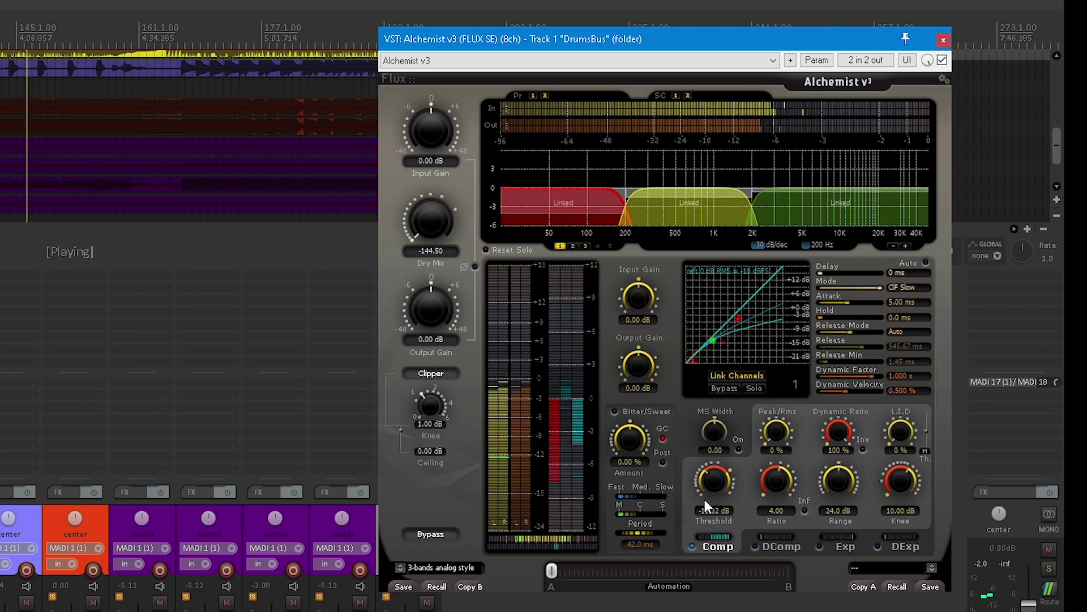
Audition detector modes OF Medium, Cl Slow and Cl Fast, settling on CF Slow.
drag(877, 290, 866, 290)
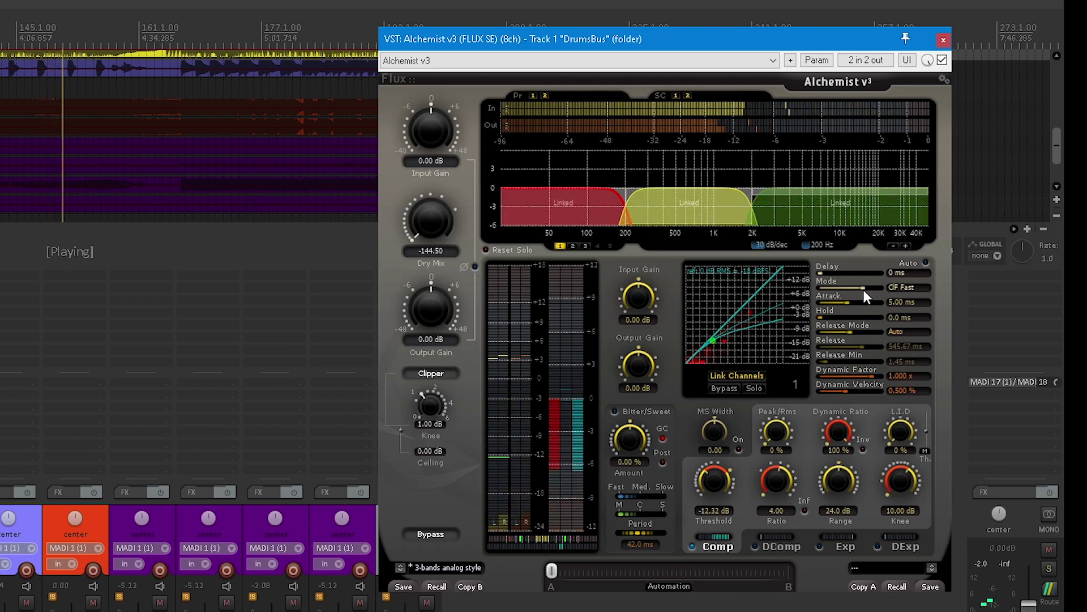
drag(865, 290, 845, 287)
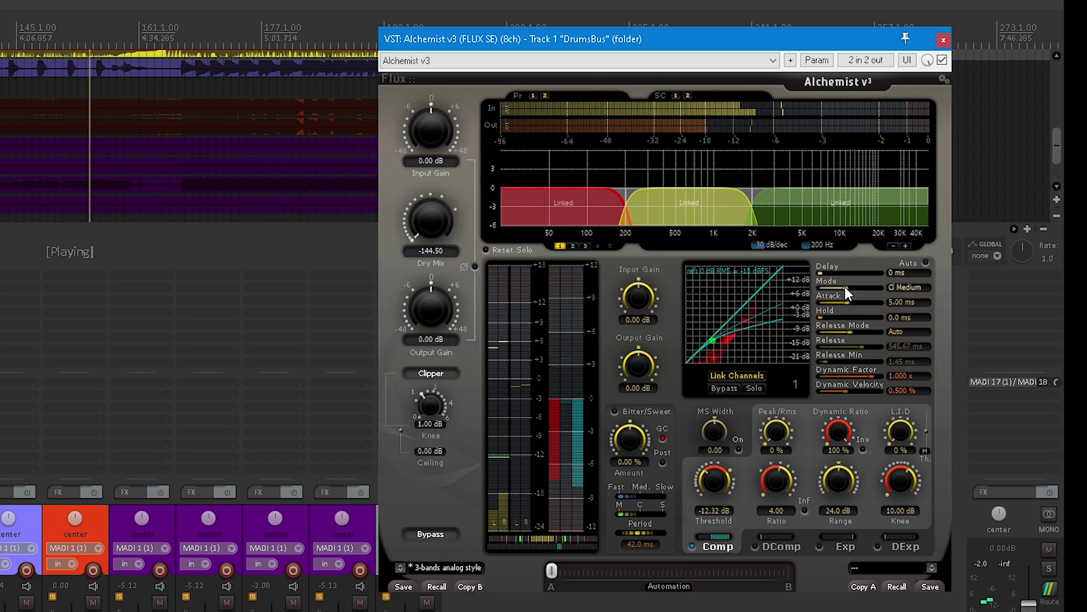
drag(845, 286, 830, 286)
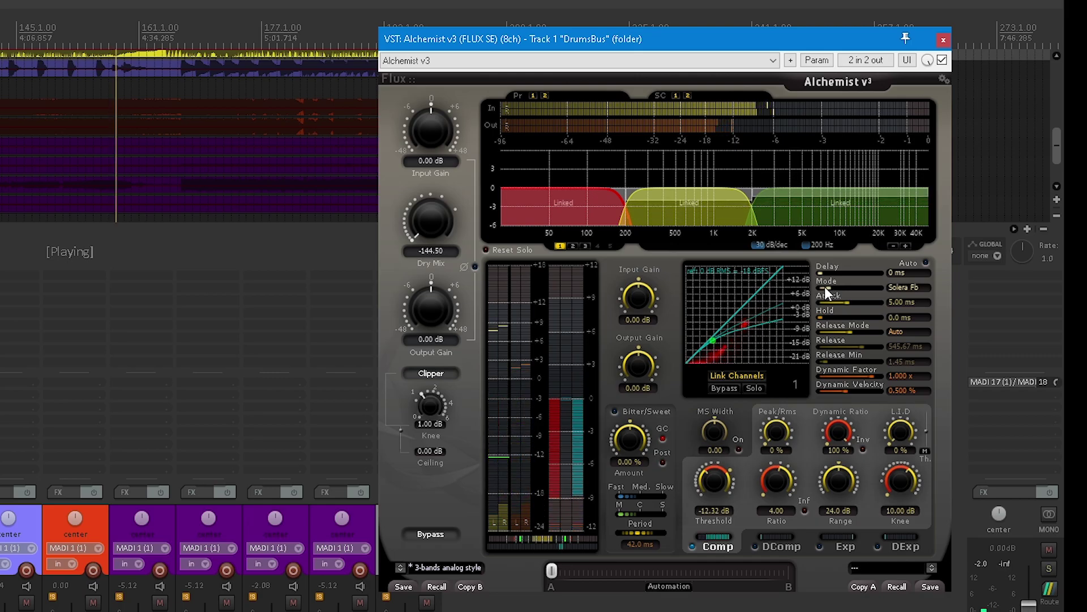
drag(816, 287, 891, 288)
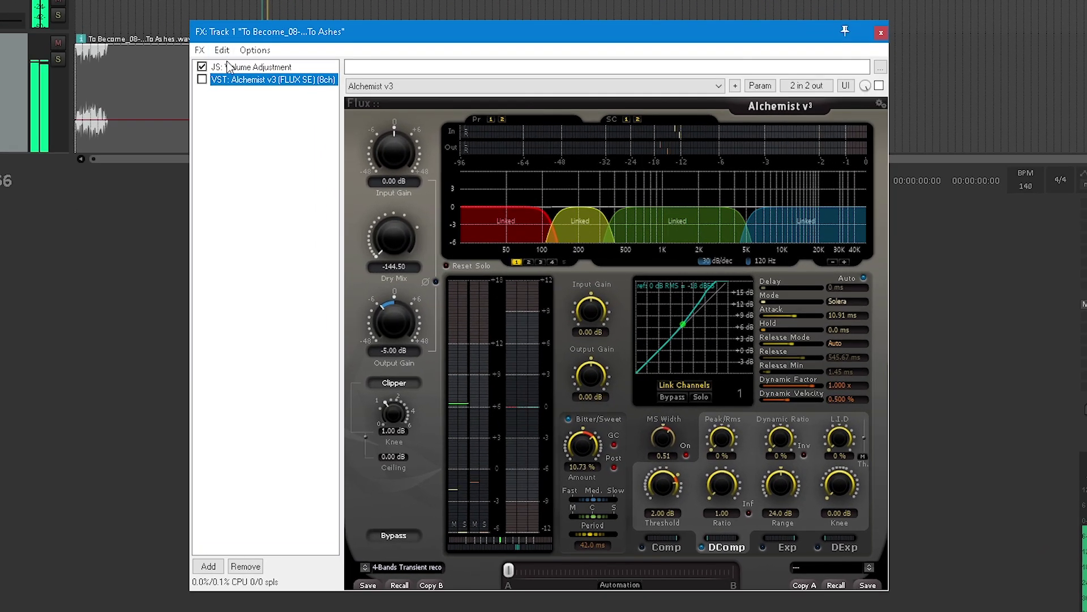
Swap repeatedly between JS Volume Adjustment and Alchemist v3, ending with Alchemist bypassed.
click(364, 143)
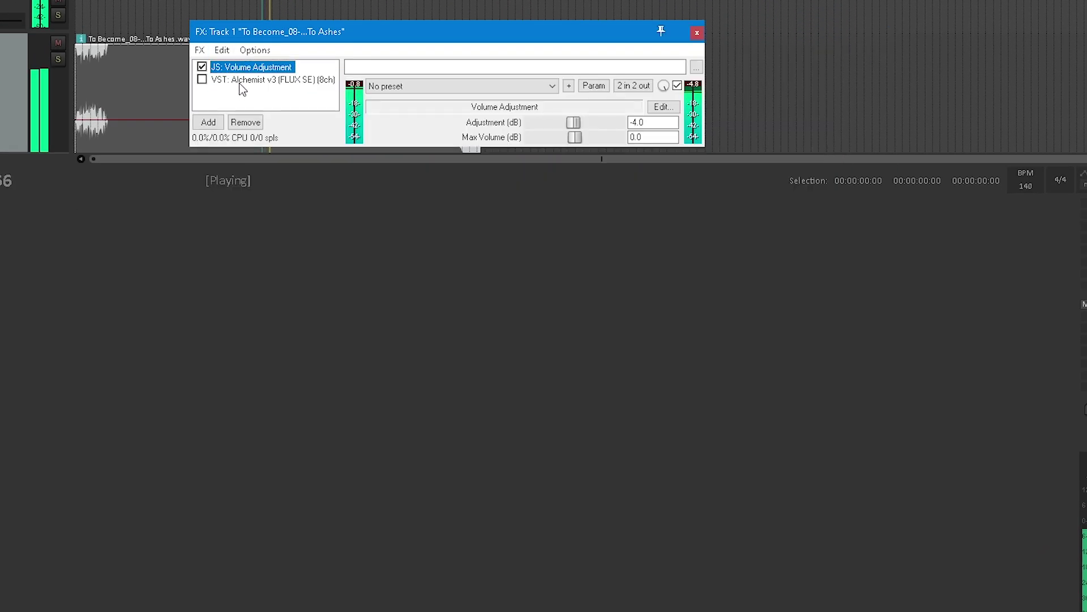
click(243, 82)
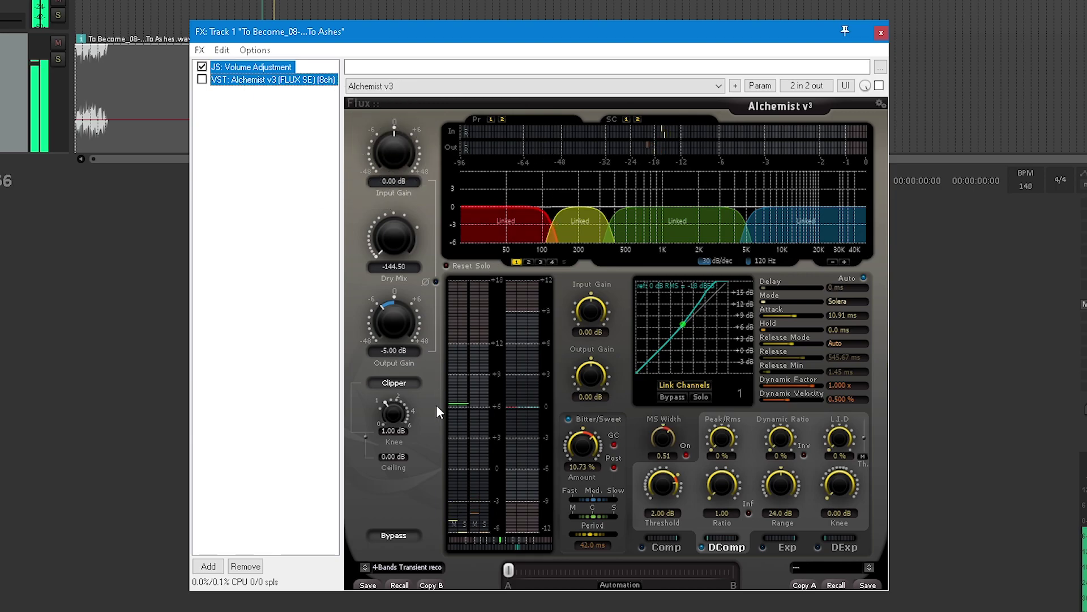
key(space)
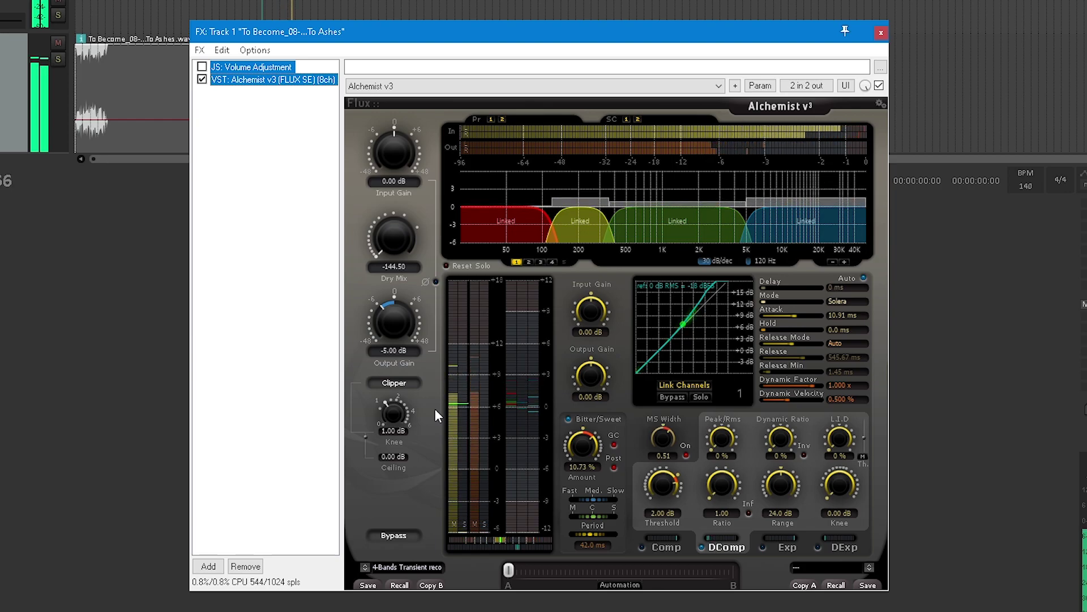
key(space)
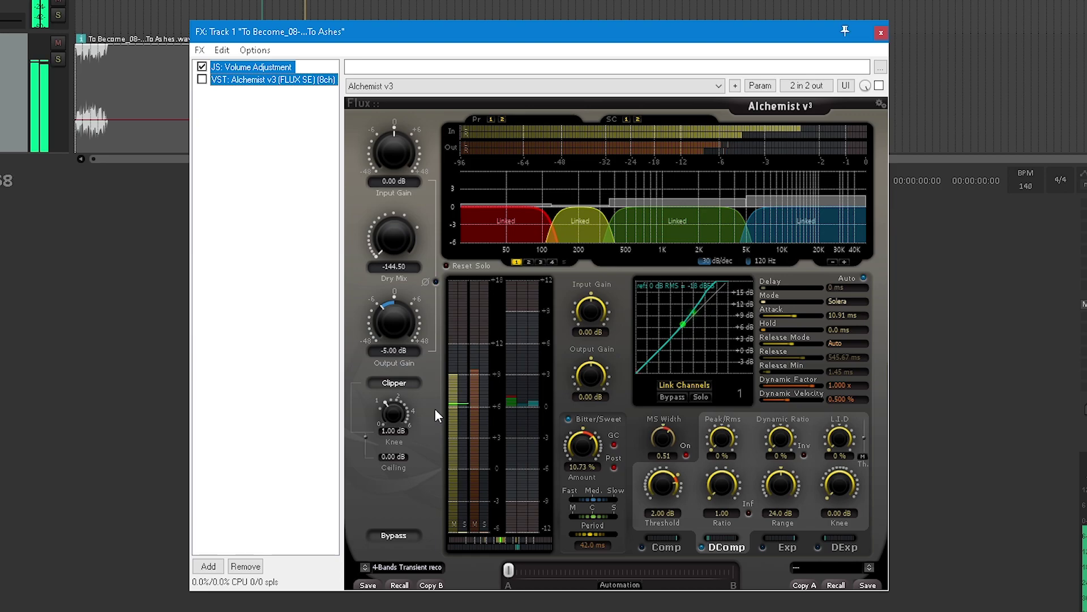
key(space)
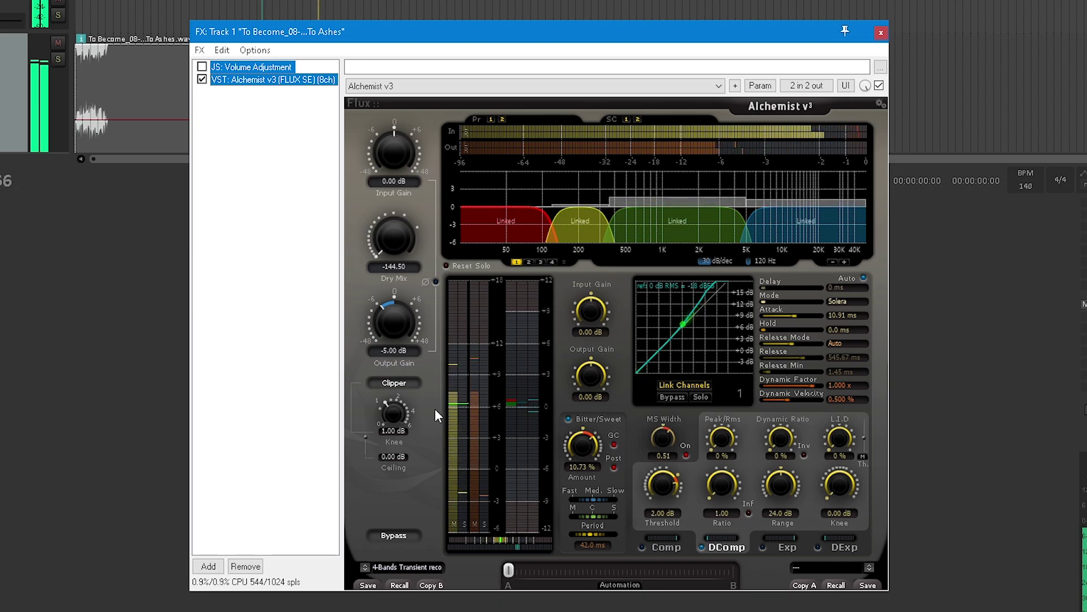
key(space)
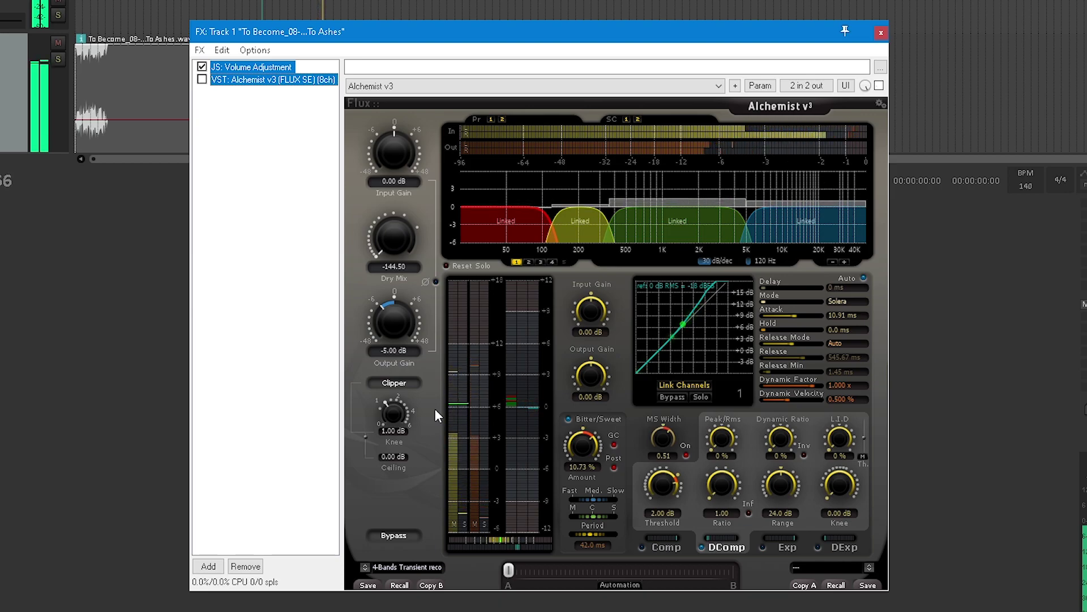
key(space)
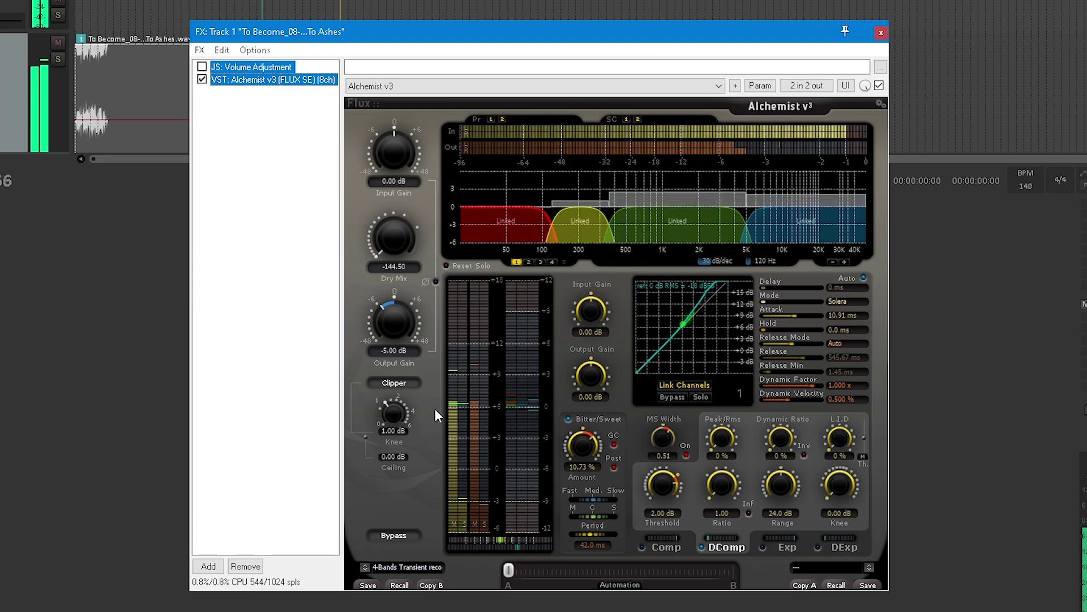
key(ctrl+b)
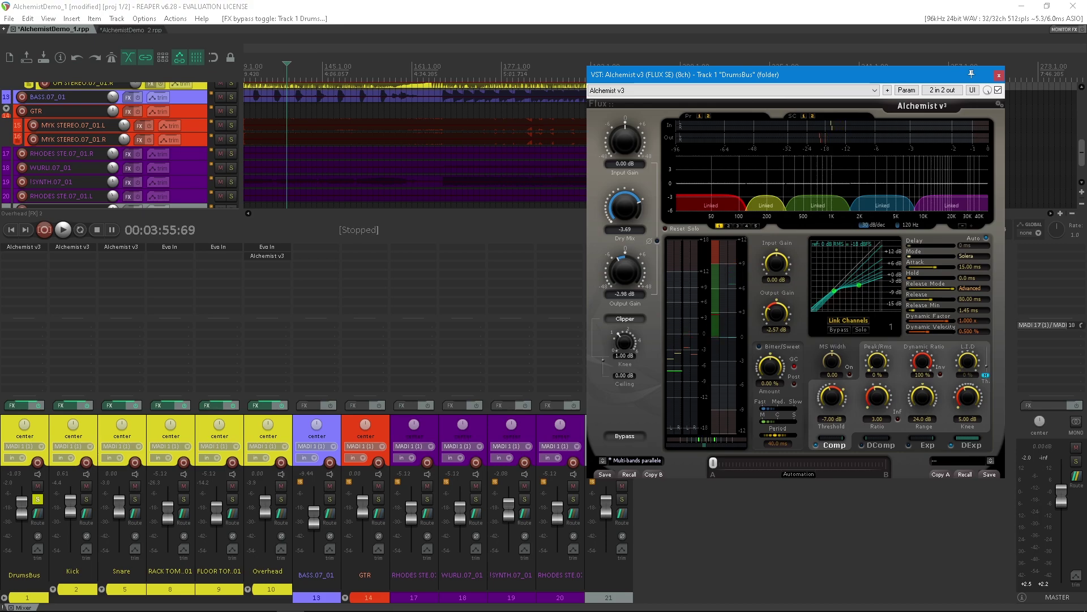
Play the drums, re-enable the DrumsBus Alchemist and raise Dry Mix to -6.66.
key(space)
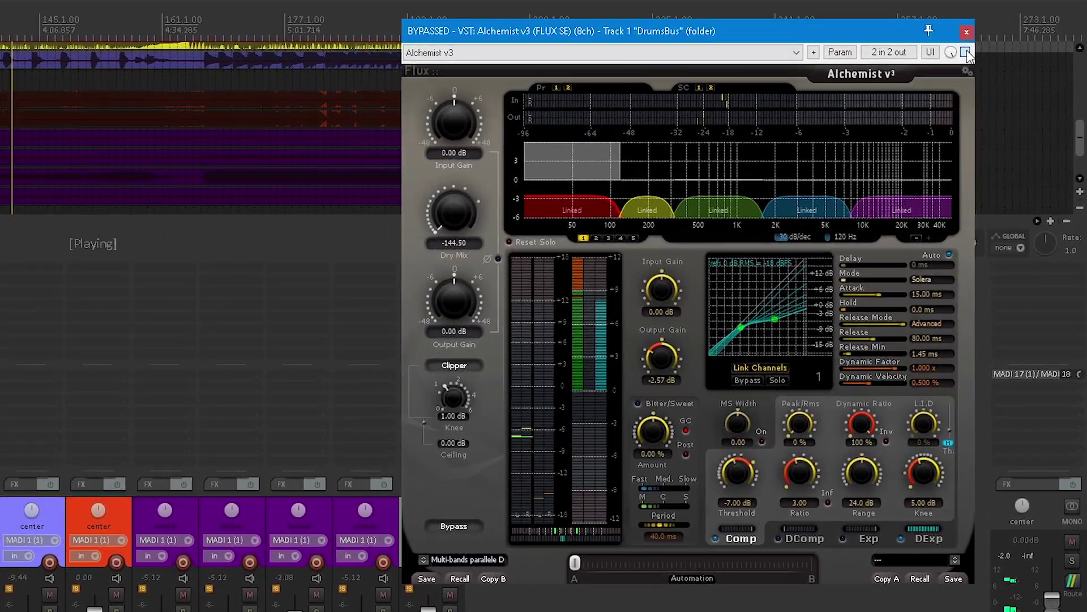
click(998, 90)
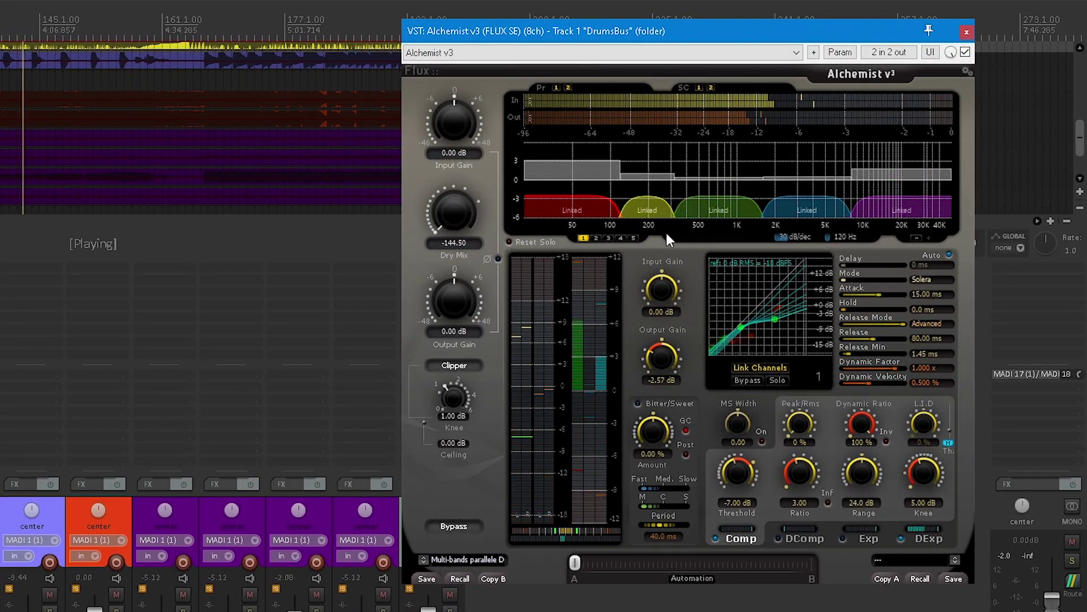
drag(444, 223, 531, 8)
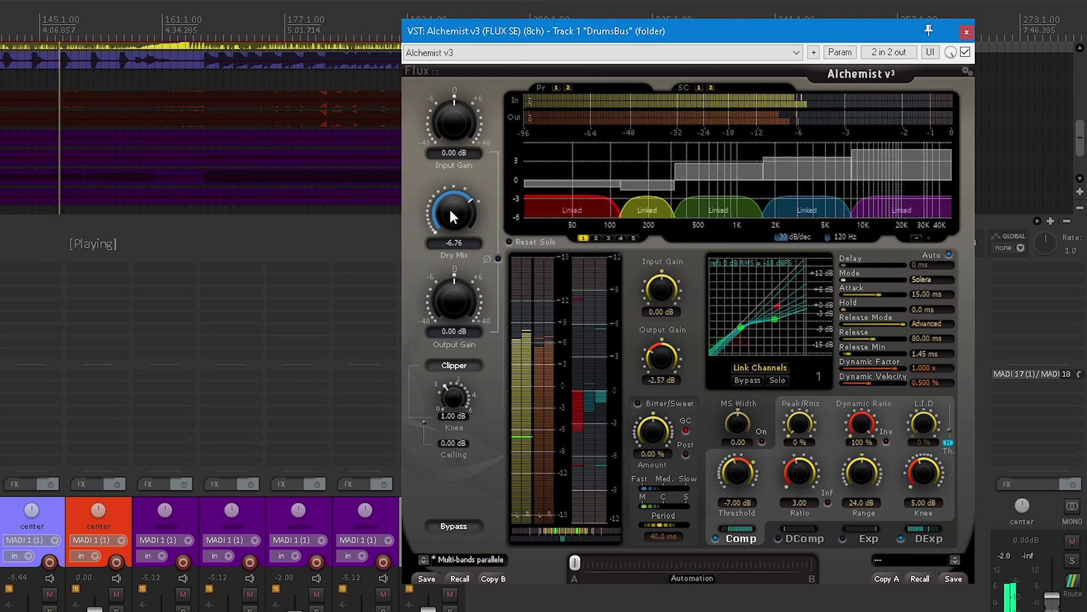
A/B the DrumsBus Alchemist against bypass while adjusting its Output Gain.
click(965, 52)
drag(458, 296, 433, 331)
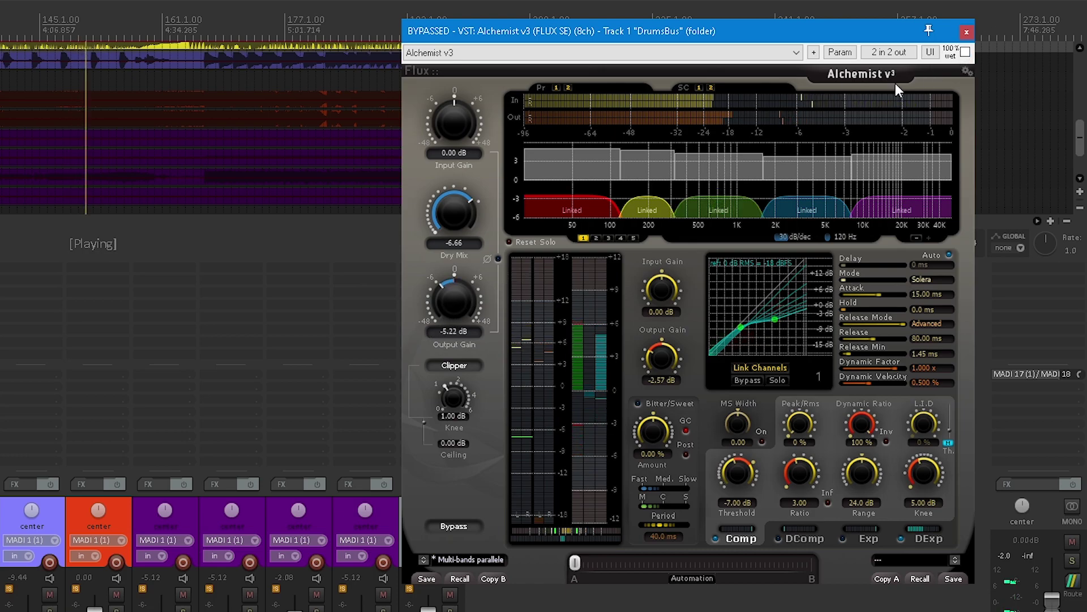
click(965, 52)
drag(428, 310, 464, 302)
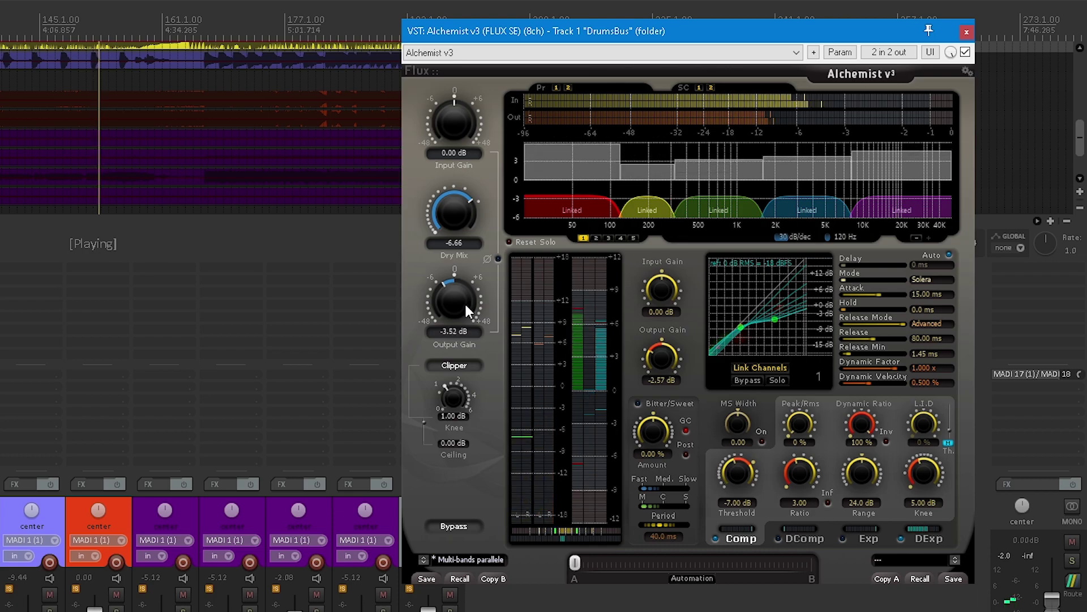
click(965, 52)
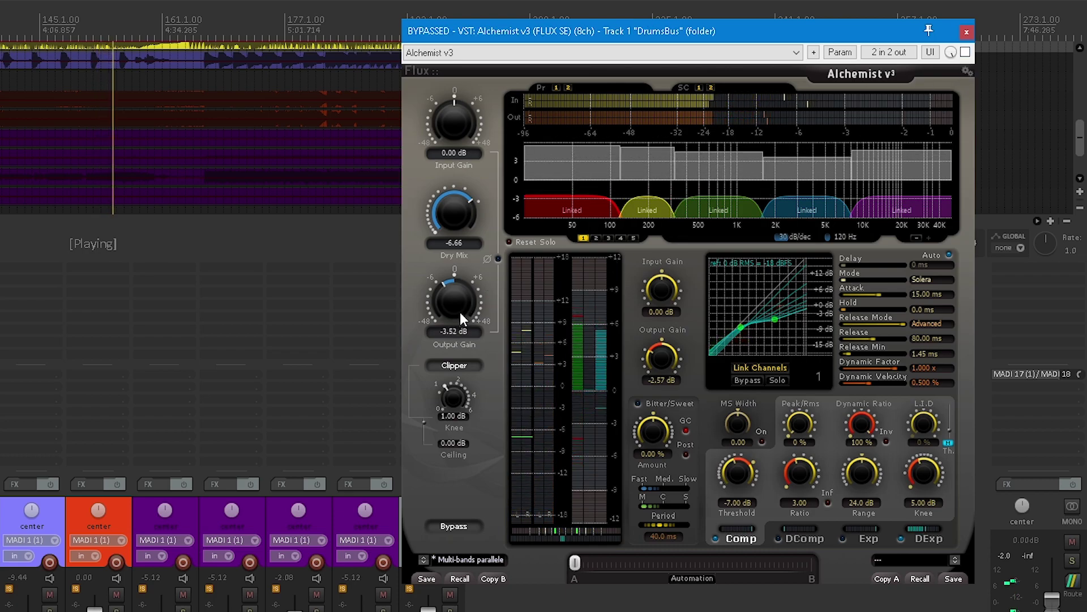
Set Output Gain to -4.73 dB and Dry Mix to -3.69, comparing with bypass, ending active.
drag(452, 234, 457, 221)
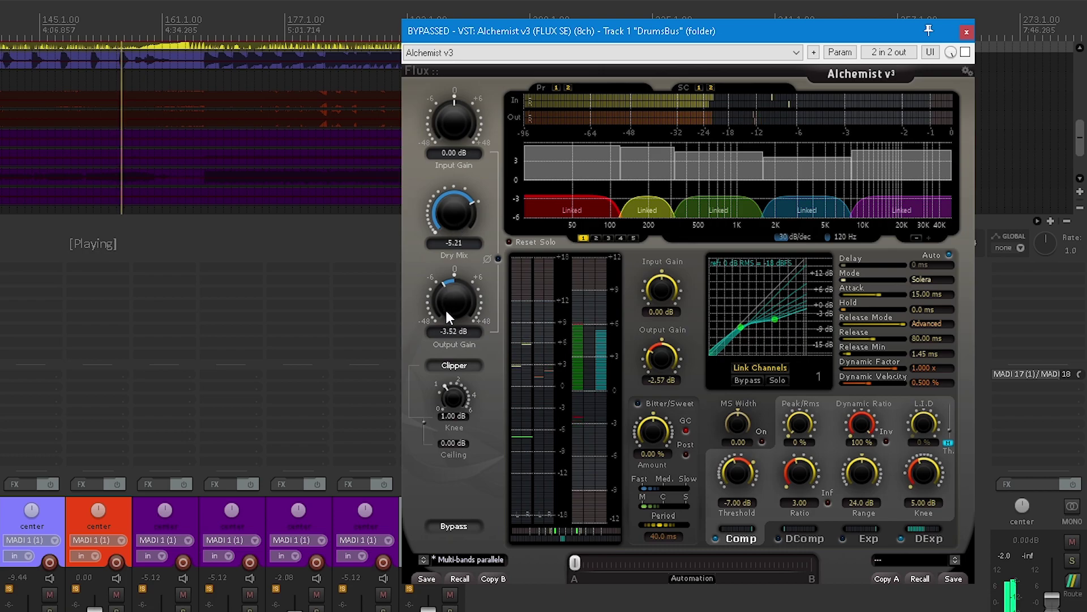
drag(447, 317, 451, 321)
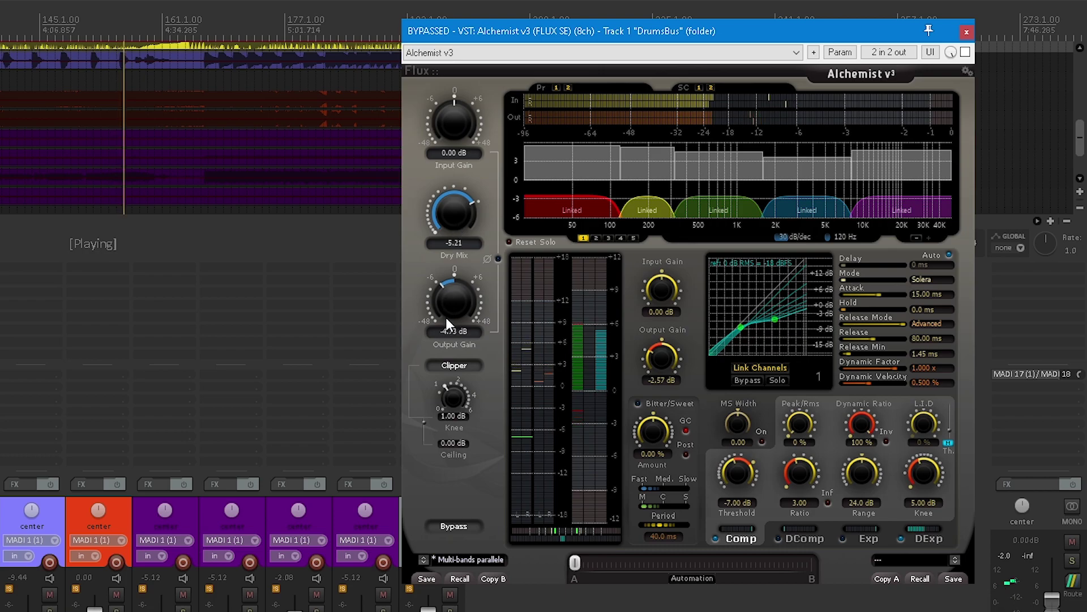
click(966, 52)
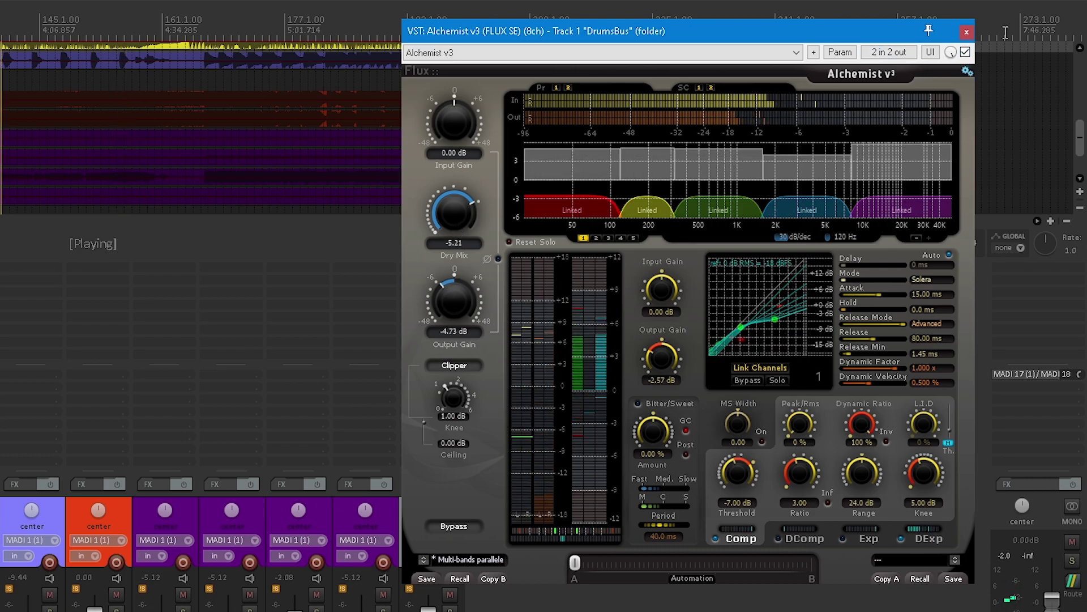
drag(450, 218, 449, 202)
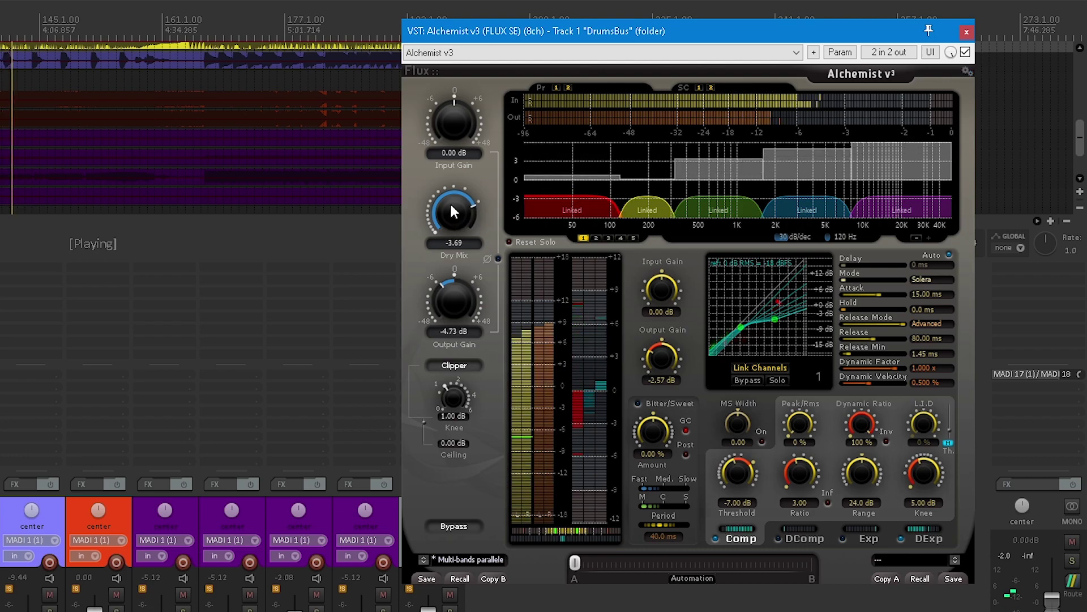
click(965, 52)
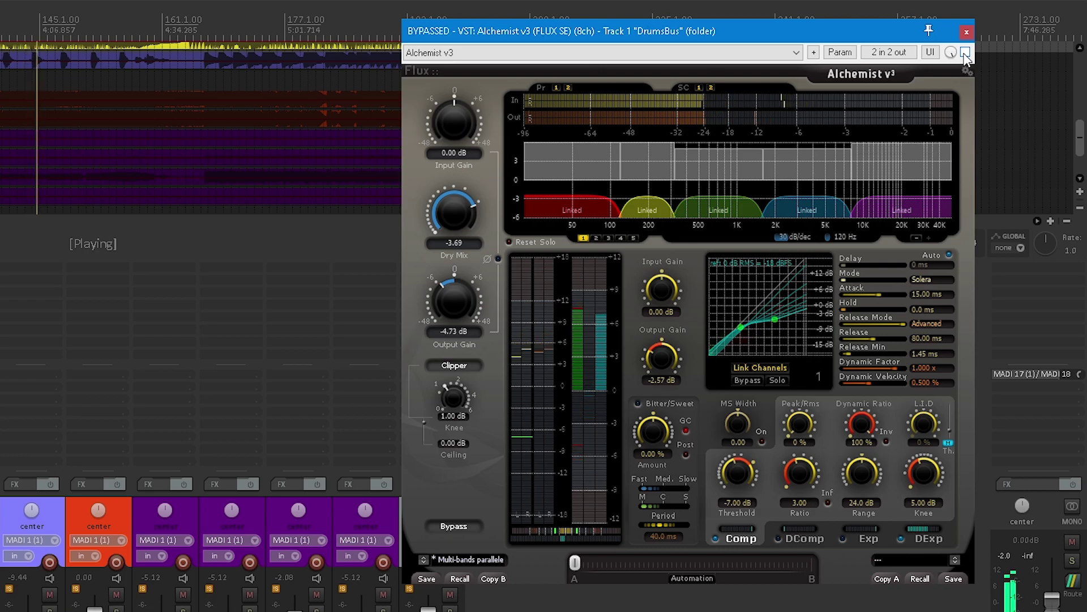
click(966, 52)
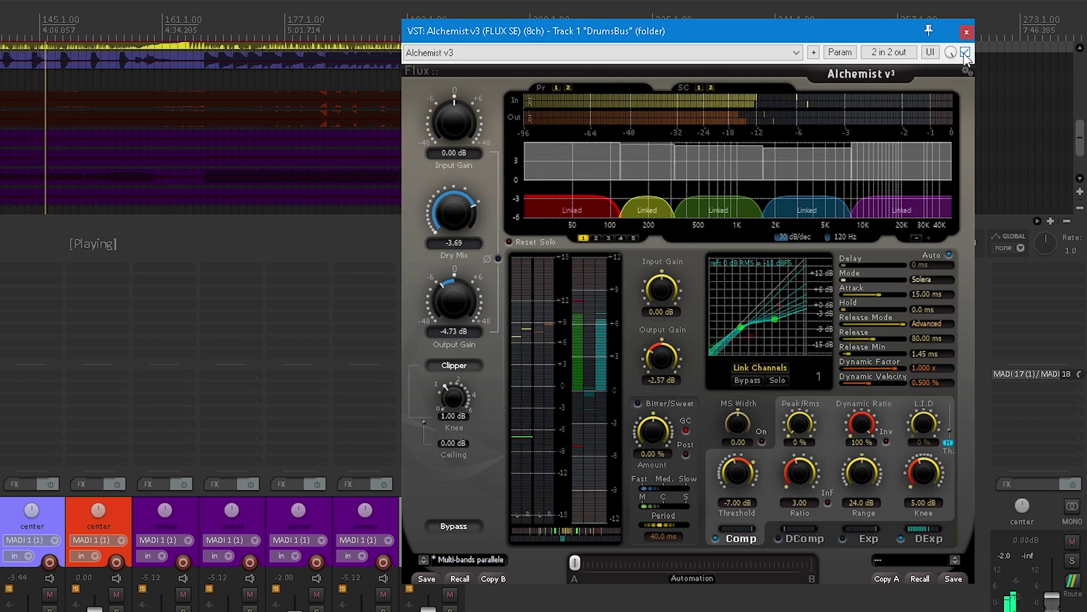
Raise Output Gain to -2.98 dB and compare against bypass, leaving Alchemist enabled.
scroll(462, 301, up, 4)
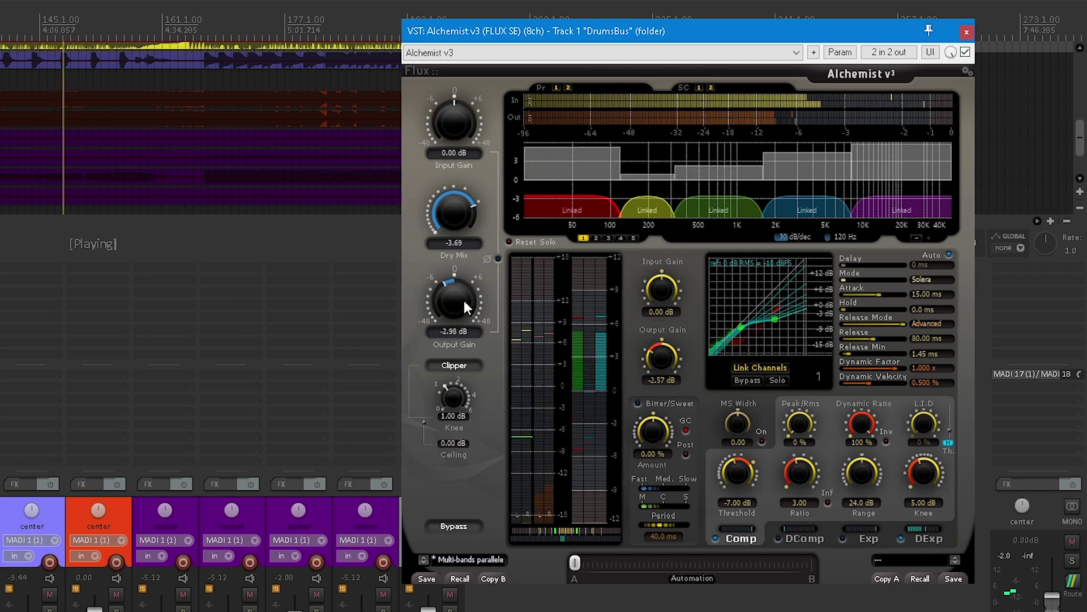
click(966, 52)
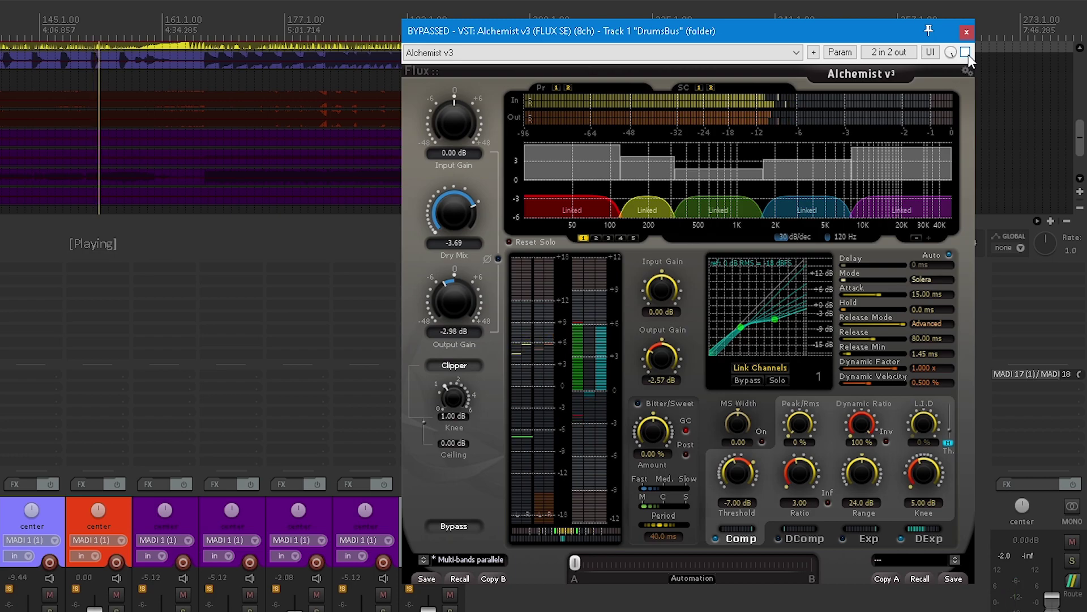
click(966, 52)
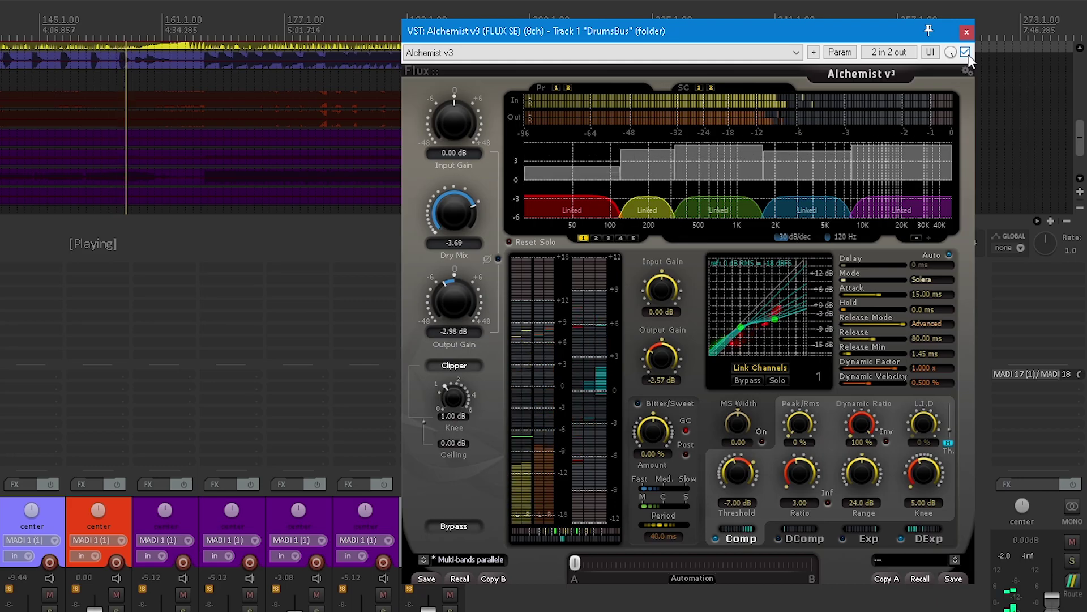
click(966, 52)
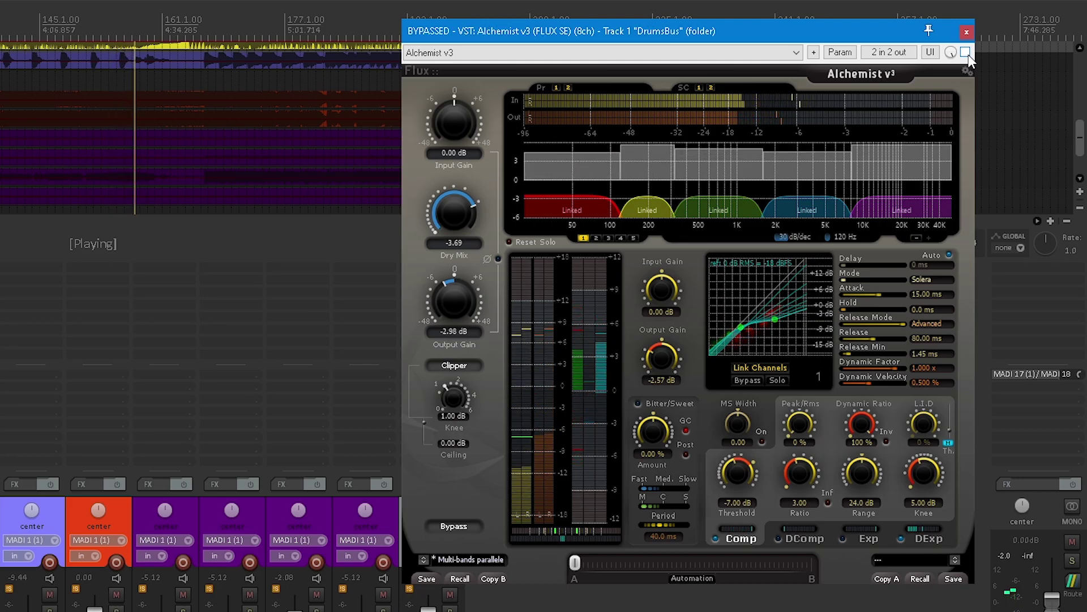
click(966, 52)
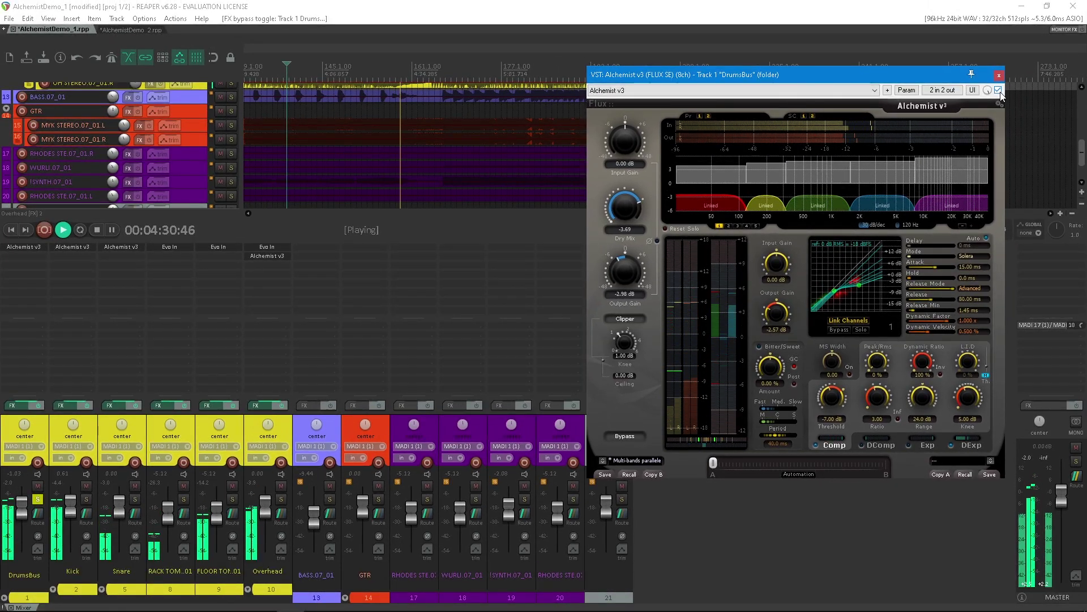
Stop the drum mix playback so the position returns to 00:03:55:69.
key(space)
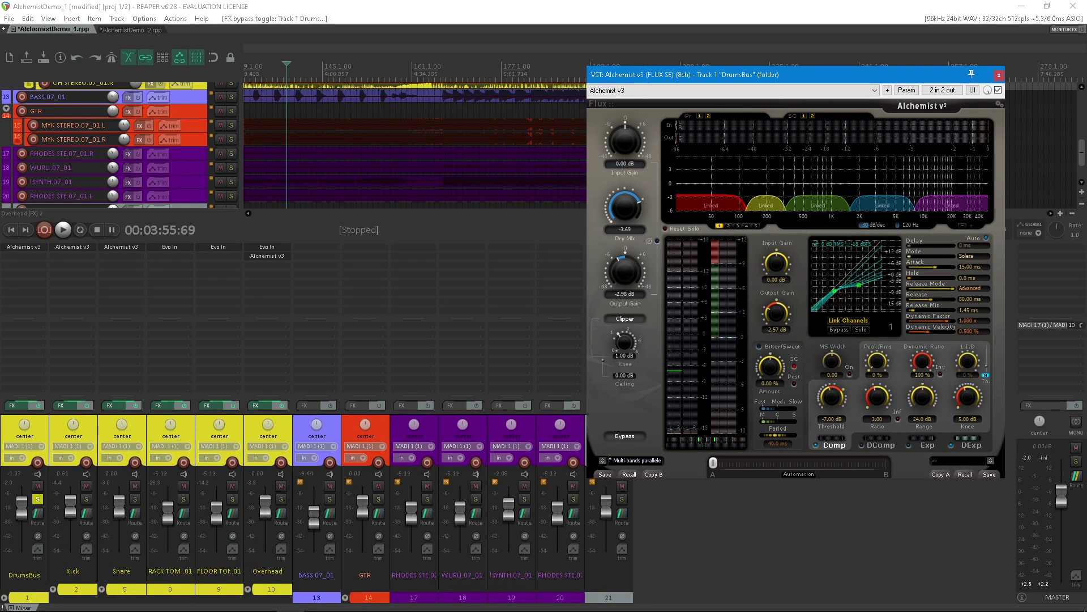